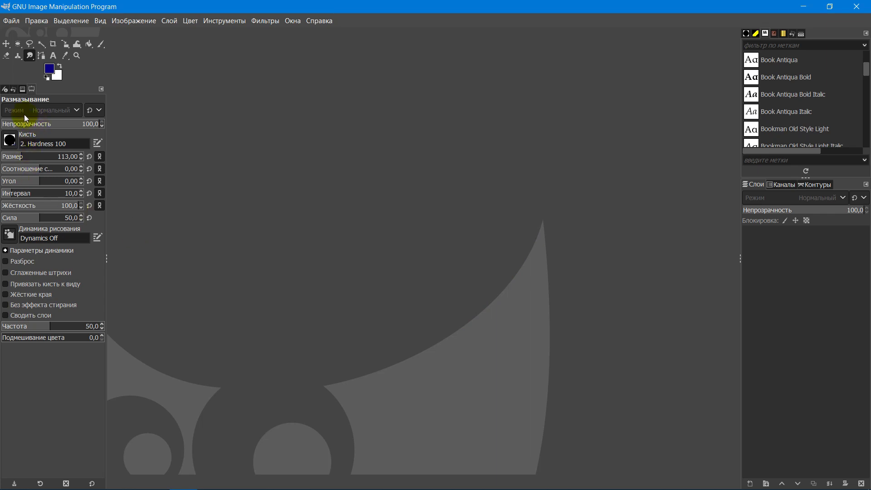
# Open the Pexels photo whose file name ends in 5476841.jpg and duplicate its layer.
pyautogui.click(12, 22)
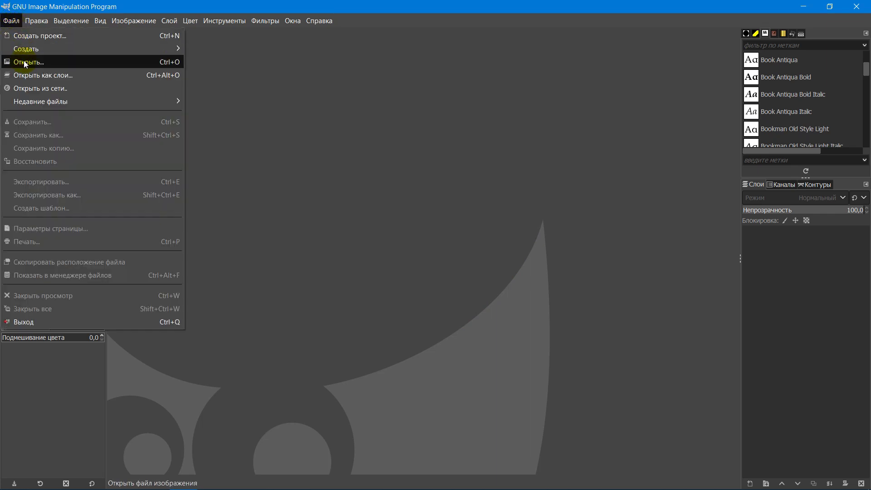
pyautogui.click(25, 64)
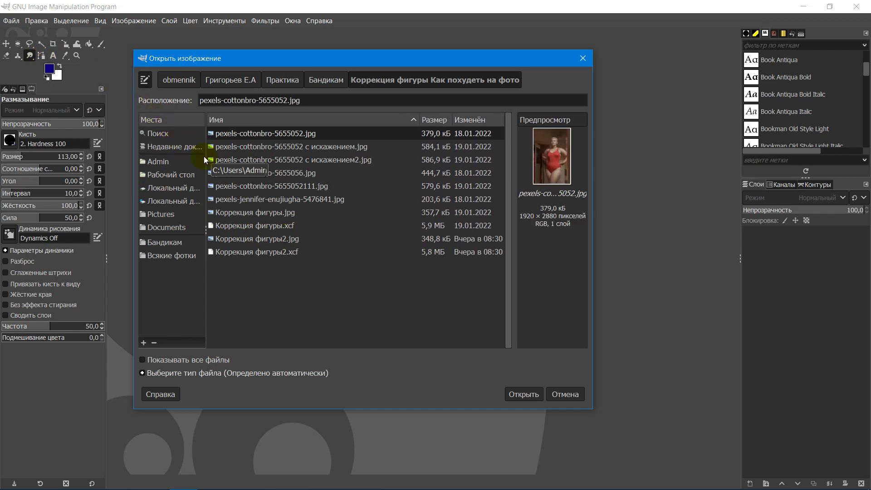
pyautogui.click(254, 200)
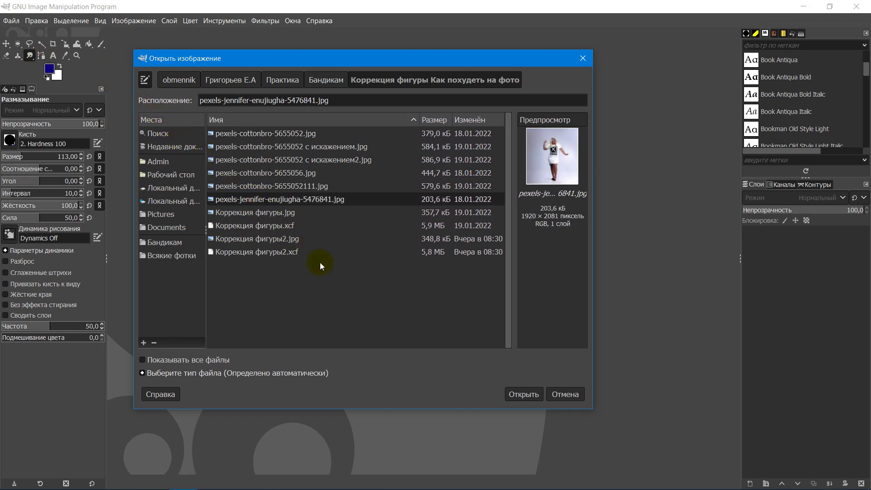
pyautogui.click(528, 396)
pyautogui.click(337, 259)
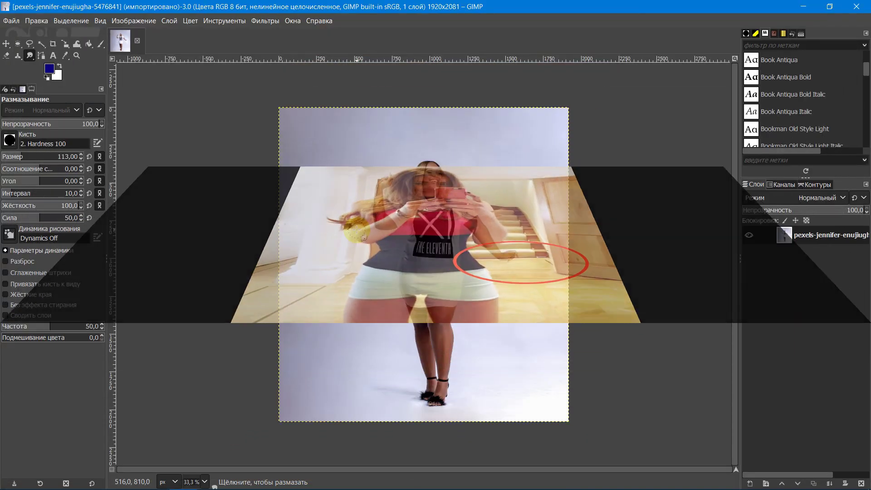
pyautogui.rightClick(808, 233)
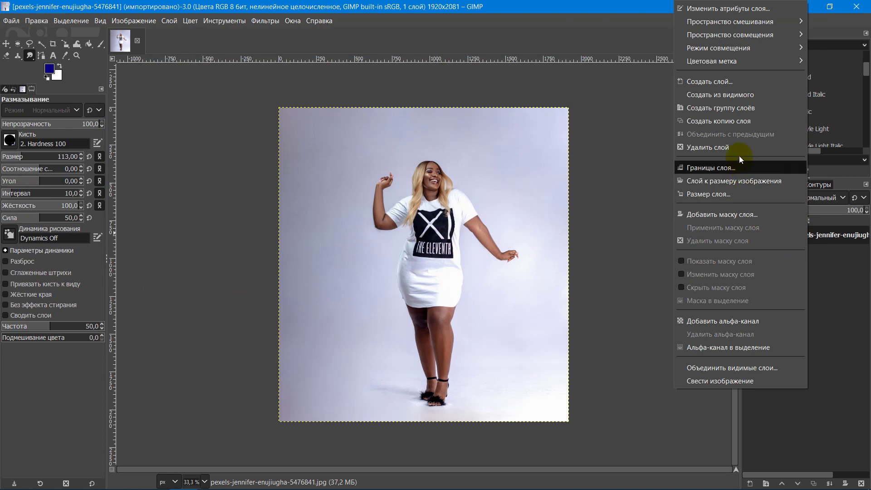
pyautogui.click(738, 121)
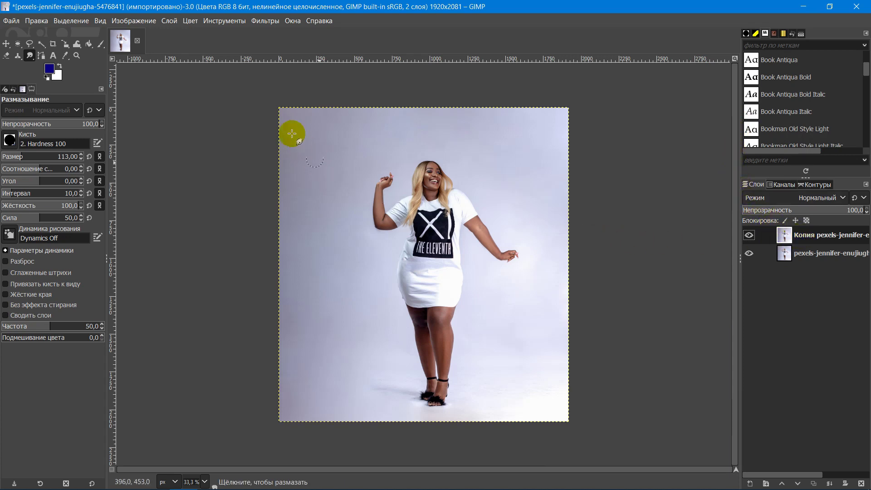
# Activate the Warp Transform tool (Искажения), reset its options to defaults and use the move pixels behaviour (Перемещение пикселов).
pyautogui.click(219, 20)
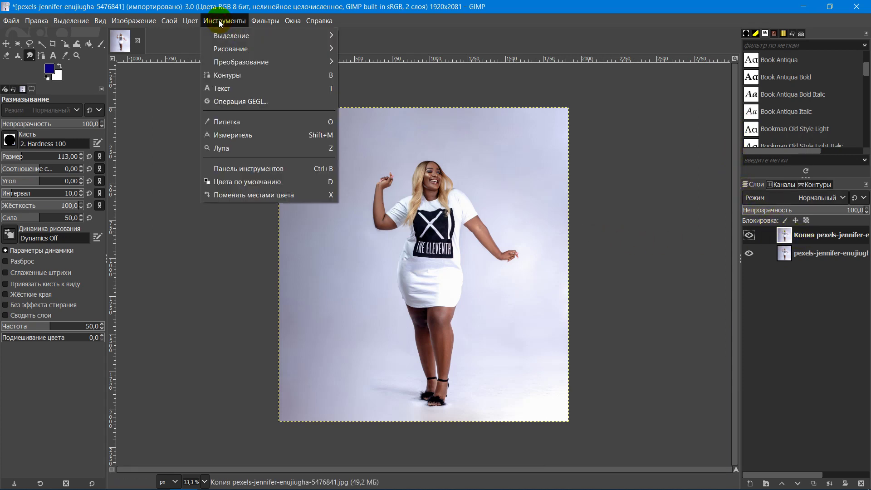
pyautogui.moveTo(229, 63)
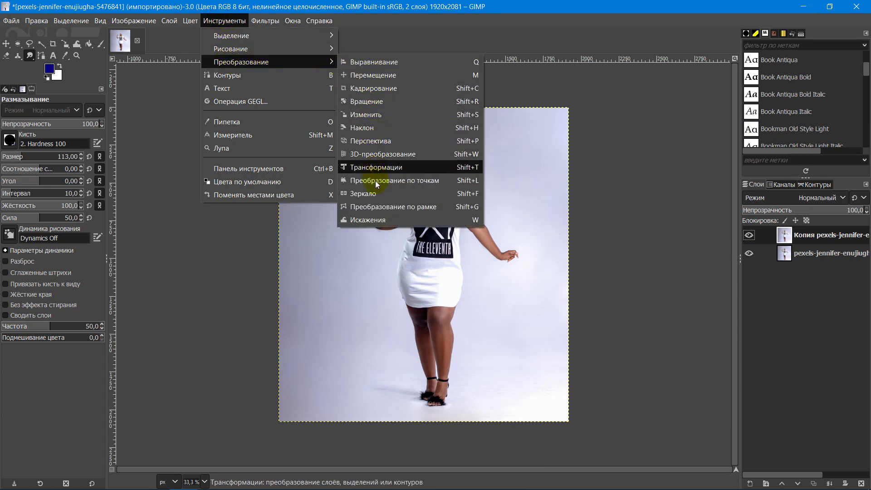
pyautogui.click(401, 219)
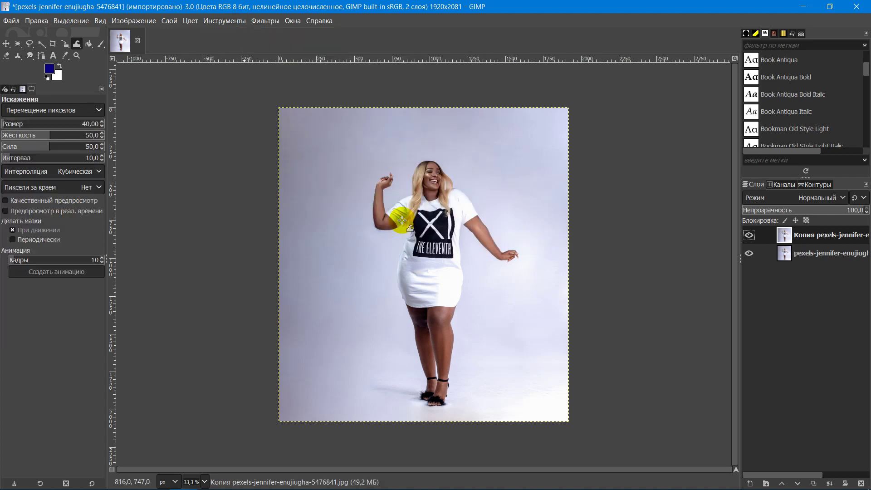
pyautogui.click(92, 483)
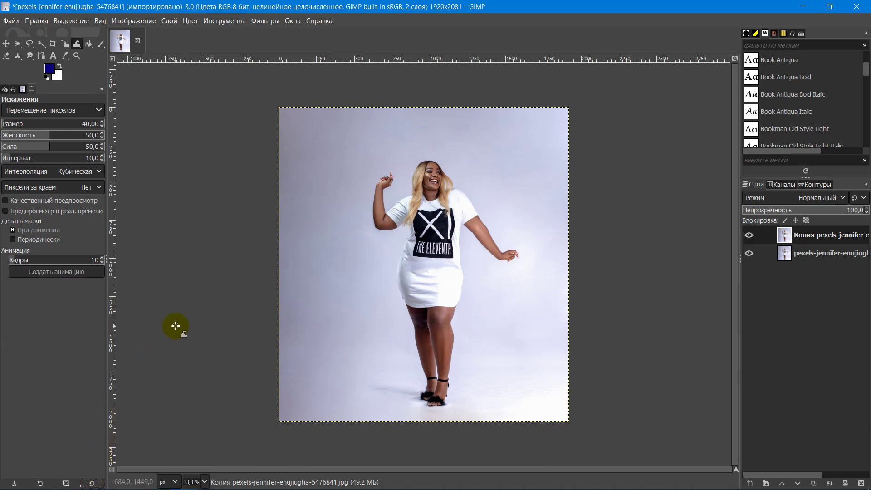
pyautogui.click(99, 110)
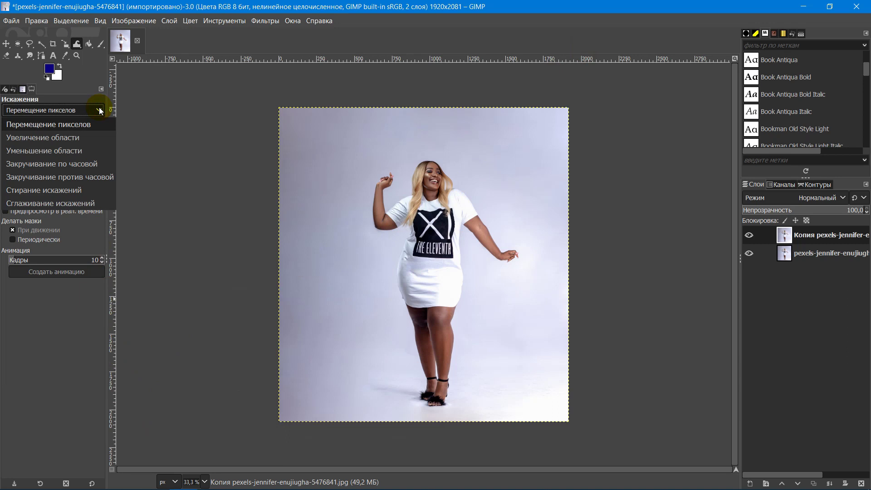
pyautogui.click(83, 127)
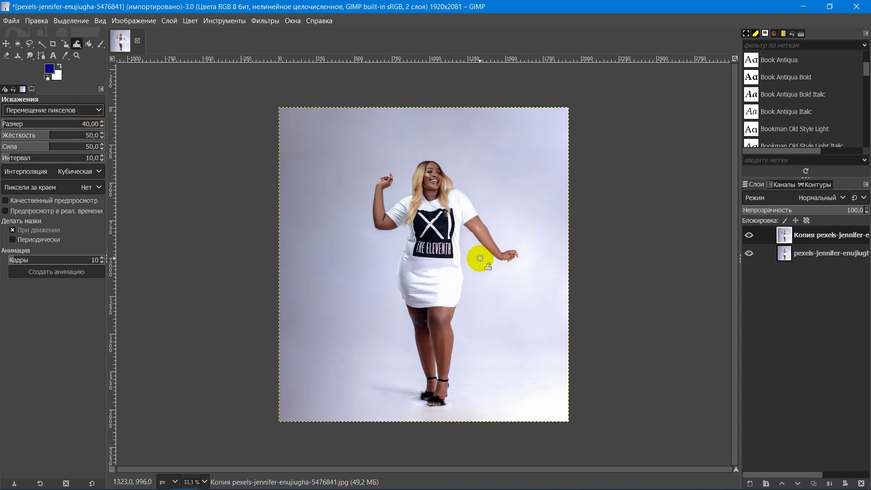
# Try small pixel-moving strokes on the dress's waist edge with the size 40 brush and undo the last stroke.
pyautogui.scroll(2, 467, 258)
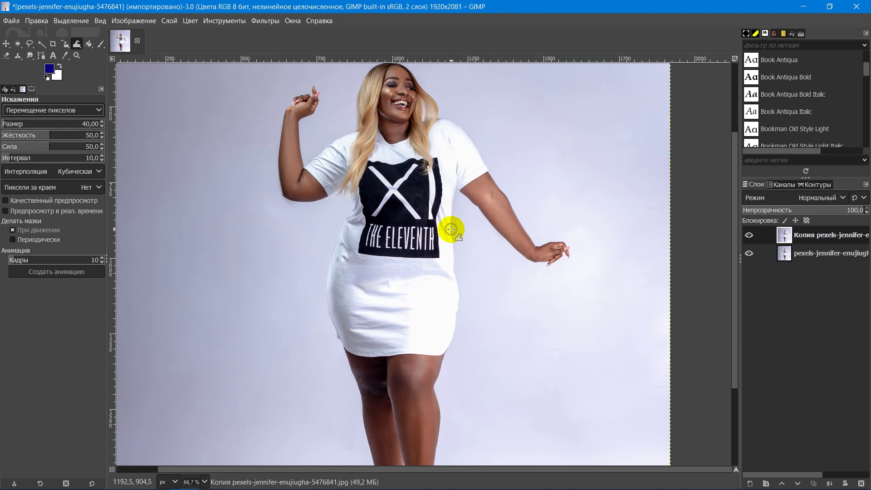
pyautogui.moveTo(474, 230)
pyautogui.mouseDown()
pyautogui.moveTo(450, 229)
pyautogui.moveTo(464, 231)
pyautogui.mouseUp()
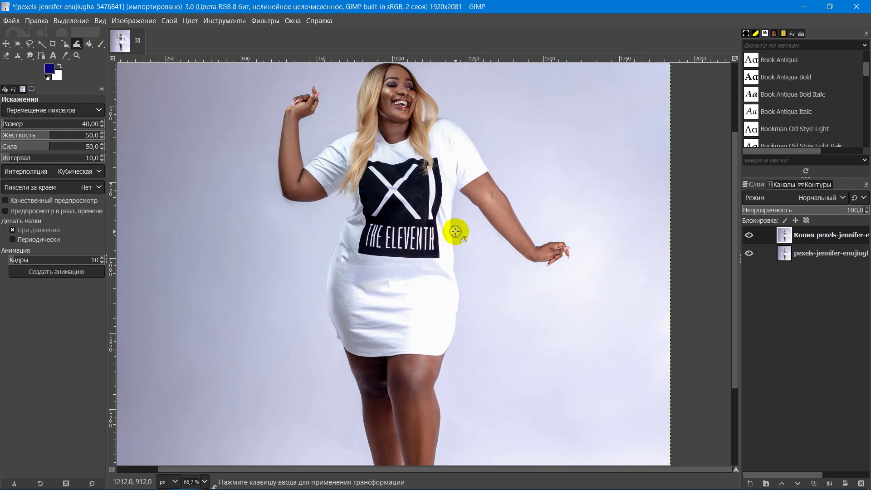
pyautogui.scroll(3, 455, 231)
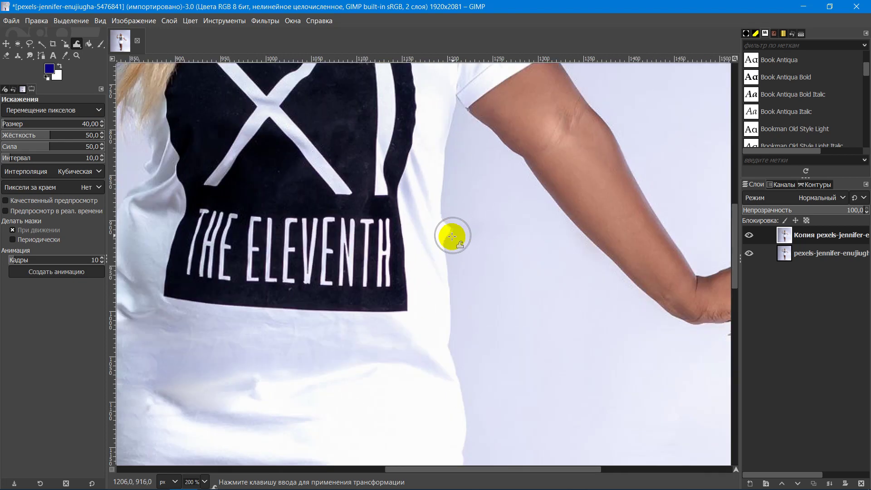
pyautogui.moveTo(440, 213)
pyautogui.mouseDown()
pyautogui.moveTo(480, 212)
pyautogui.moveTo(447, 212)
pyautogui.moveTo(472, 210)
pyautogui.mouseUp()
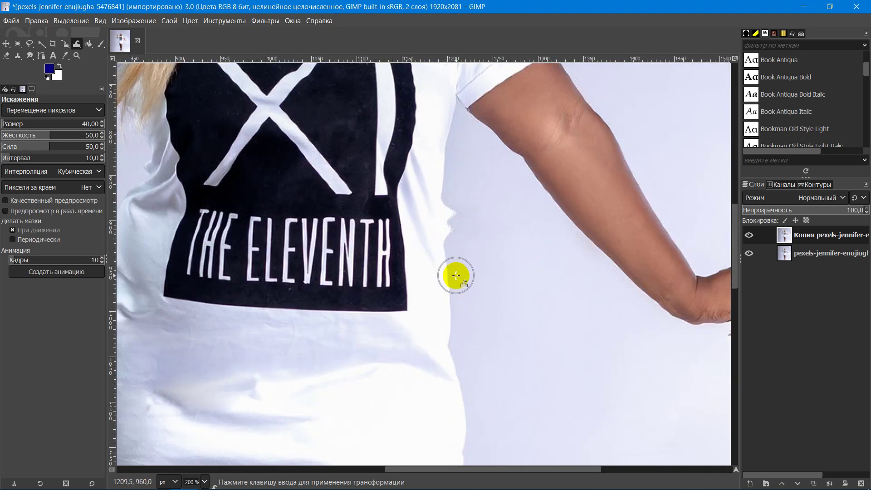
pyautogui.hotkey('ctrl', 'z')
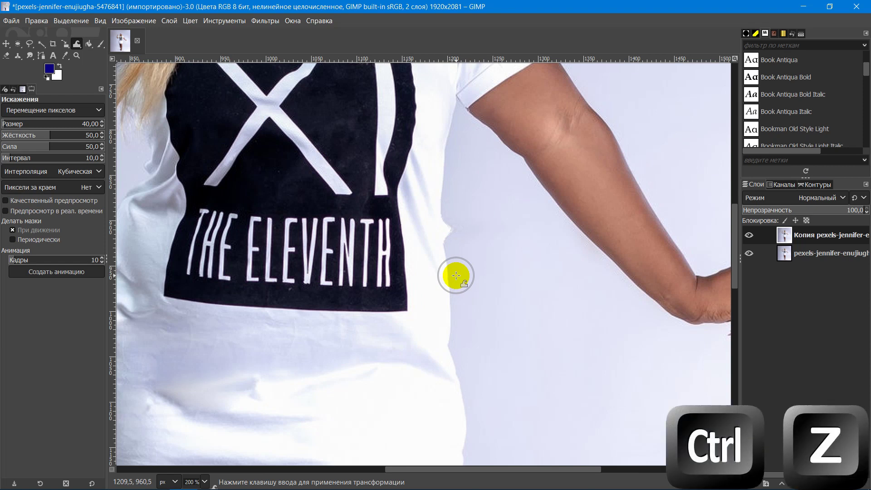
# Set the warp brush size to 107.38 and try pushing the dress's waist edge inward beside the outstretched arm.
pyautogui.scroll(-3, 453, 253)
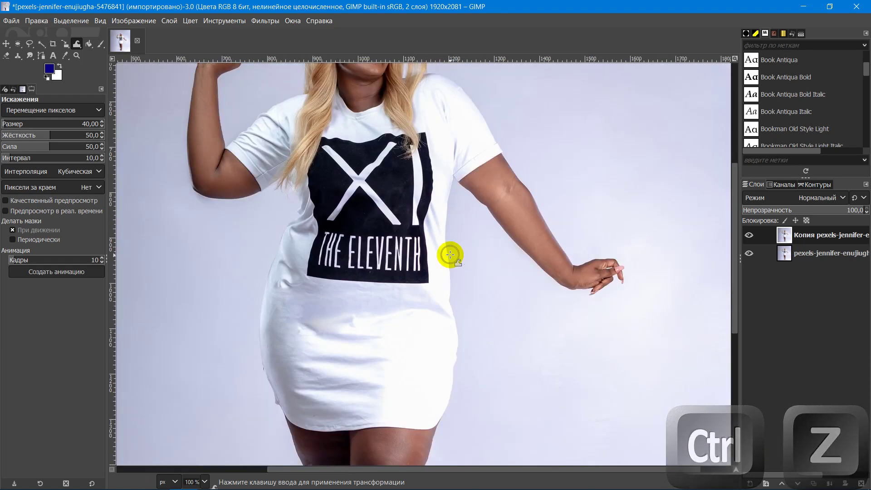
pyautogui.click(12, 124)
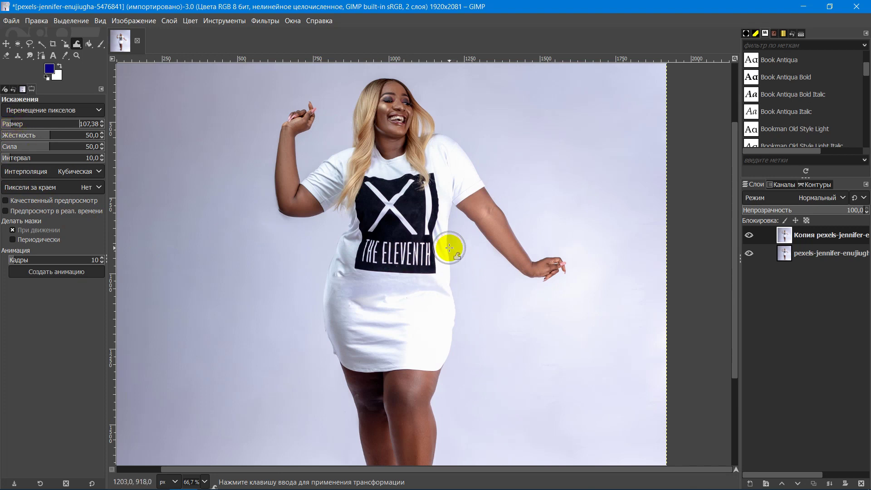
pyautogui.click(449, 247)
pyautogui.moveTo(449, 247); pyautogui.dragTo(433, 247)
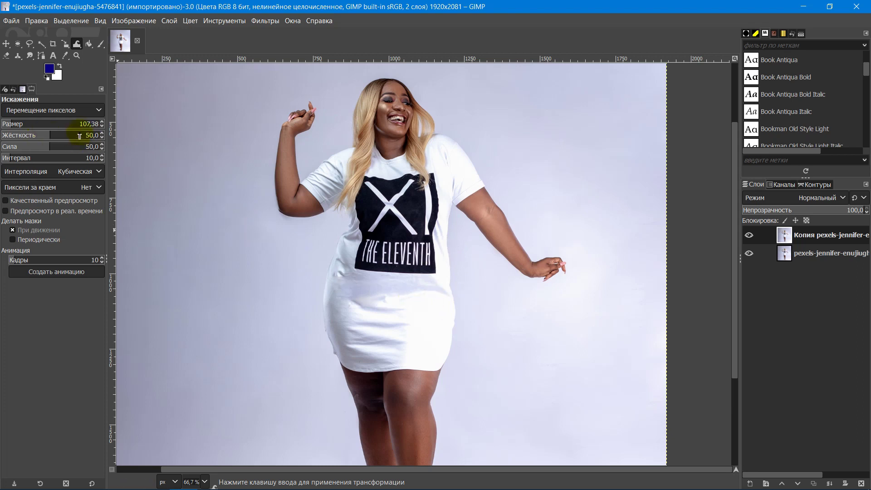
# Set the warp brush size to 400 and push the waist inward on the side of the outstretched arm.
pyautogui.click(84, 122)
pyautogui.doubleClick(84, 123)
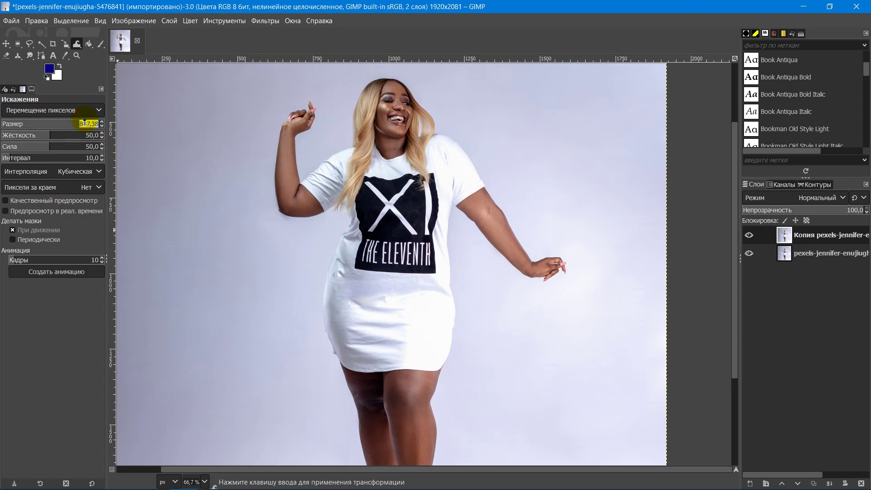
pyautogui.write('400')
pyautogui.press('Return')
pyautogui.moveTo(370, 258)
pyautogui.mouseDown()
pyautogui.moveTo(431, 259)
pyautogui.moveTo(446, 247)
pyautogui.moveTo(418, 246)
pyautogui.moveTo(457, 326)
pyautogui.mouseUp()
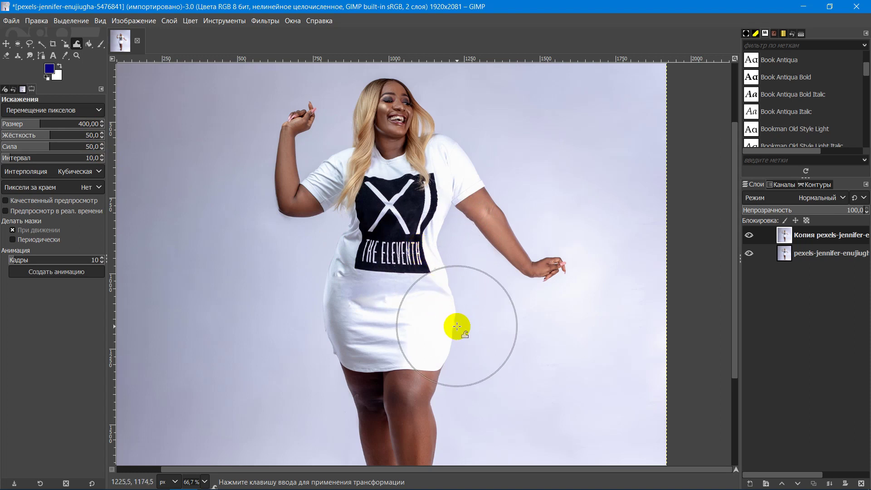
# Set the warp brush size to 218.38 and refine the waist and hip outline on the outstretched arm's side.
pyautogui.click(23, 125)
pyautogui.moveTo(439, 232); pyautogui.dragTo(433, 232)
pyautogui.moveTo(451, 177)
pyautogui.mouseDown()
pyautogui.moveTo(442, 261)
pyautogui.moveTo(434, 264)
pyautogui.moveTo(445, 334)
pyautogui.moveTo(431, 232)
pyautogui.moveTo(432, 222)
pyautogui.moveTo(455, 311)
pyautogui.moveTo(445, 312)
pyautogui.moveTo(438, 359)
pyautogui.mouseUp()
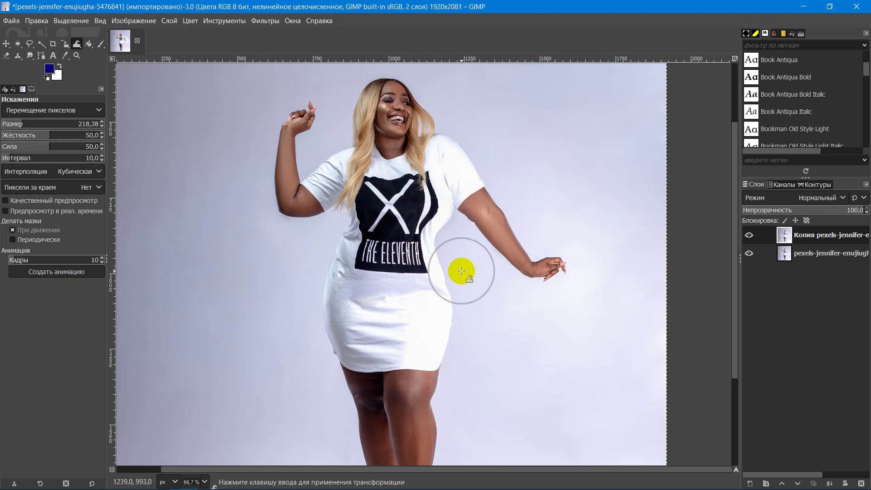
pyautogui.moveTo(461, 270); pyautogui.dragTo(468, 266)
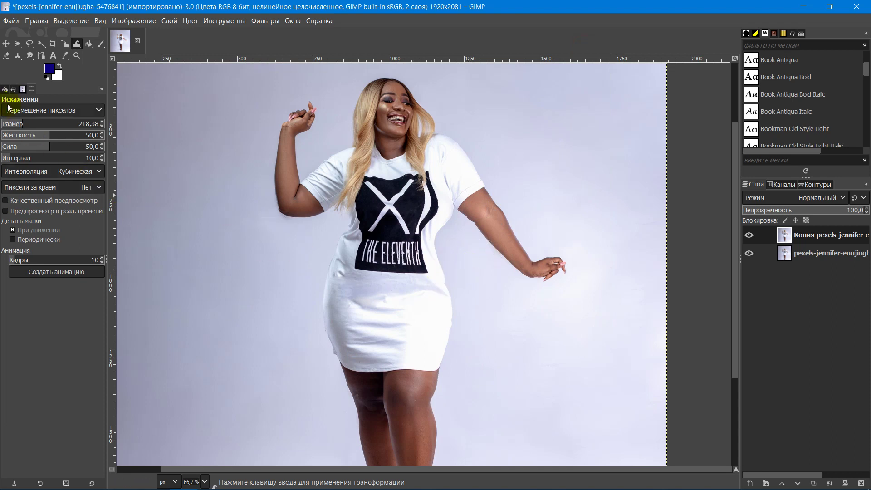
# Switch the warp behaviour to grow area (Увеличение области) and enlarge the hips of the dress.
pyautogui.click(99, 110)
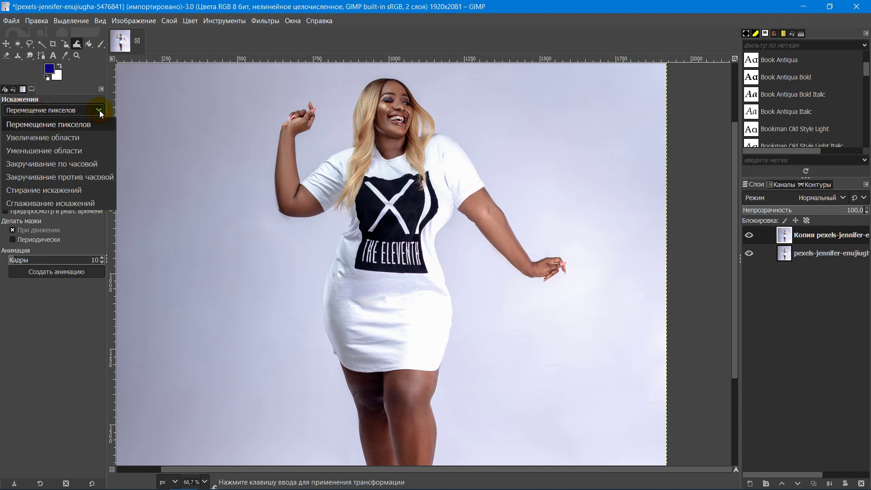
pyautogui.click(63, 140)
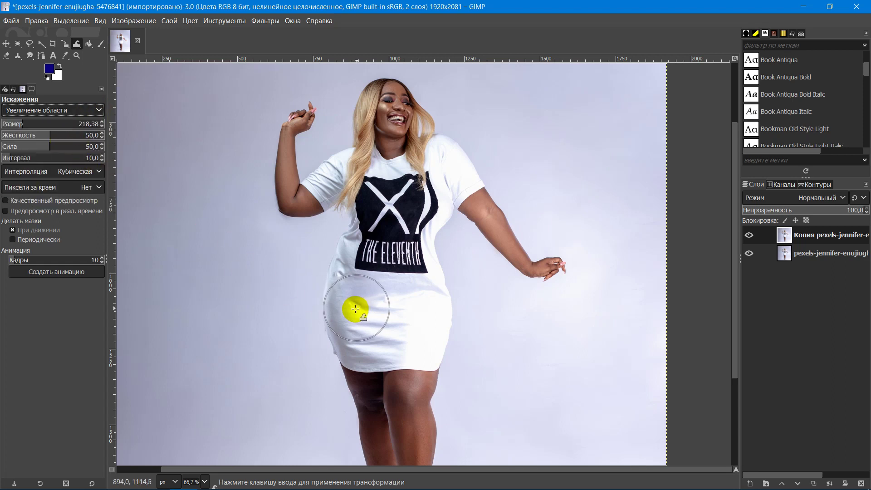
pyautogui.moveTo(355, 309)
pyautogui.mouseDown()
pyautogui.moveTo(341, 290)
pyautogui.moveTo(335, 295)
pyautogui.moveTo(349, 303)
pyautogui.moveTo(328, 300)
pyautogui.moveTo(345, 283)
pyautogui.moveTo(331, 276)
pyautogui.moveTo(343, 305)
pyautogui.moveTo(334, 318)
pyautogui.moveTo(372, 315)
pyautogui.moveTo(408, 296)
pyautogui.moveTo(421, 274)
pyautogui.moveTo(437, 274)
pyautogui.moveTo(432, 281)
pyautogui.moveTo(450, 295)
pyautogui.moveTo(441, 297)
pyautogui.moveTo(448, 295)
pyautogui.moveTo(441, 278)
pyautogui.moveTo(451, 306)
pyautogui.moveTo(440, 313)
pyautogui.moveTo(440, 346)
pyautogui.mouseUp()
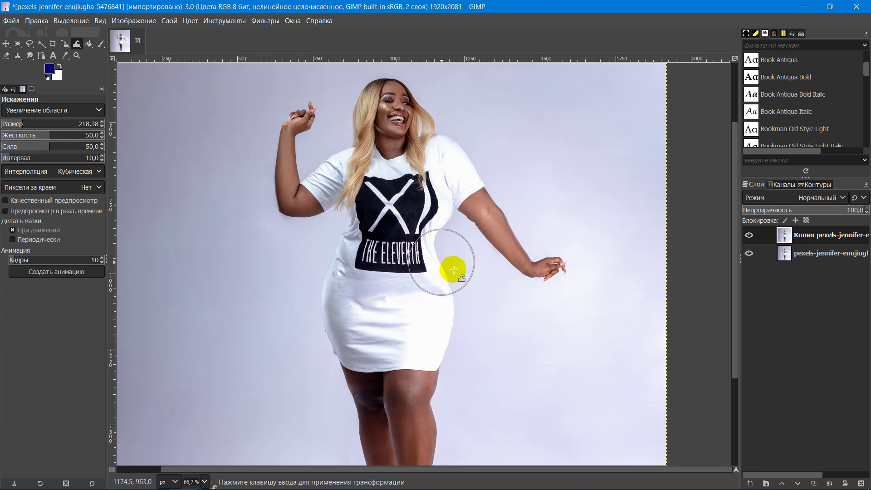
# Grow the background along the hip, thigh and waist on the outstretched arm's side to slim the figure, raising the brush size to 297.
pyautogui.moveTo(465, 279)
pyautogui.mouseDown()
pyautogui.moveTo(467, 304)
pyautogui.moveTo(456, 299)
pyautogui.moveTo(465, 312)
pyautogui.moveTo(448, 315)
pyautogui.moveTo(462, 332)
pyautogui.mouseUp()
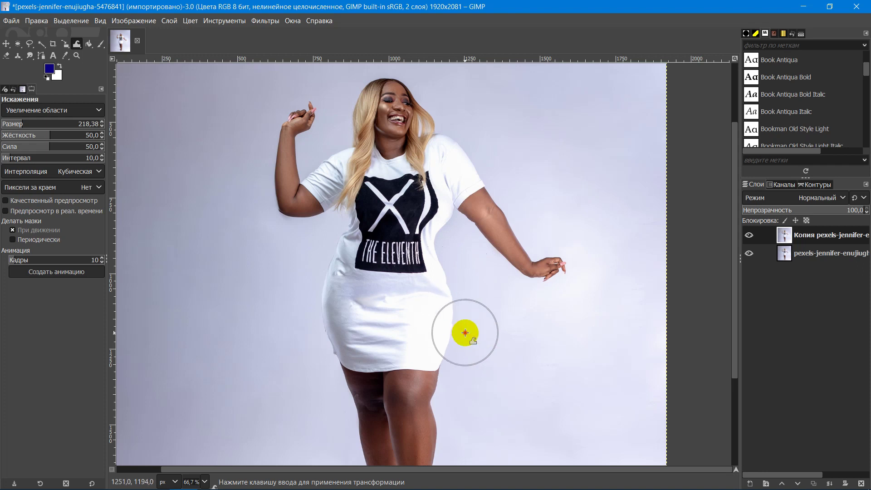
pyautogui.moveTo(452, 379); pyautogui.dragTo(433, 382)
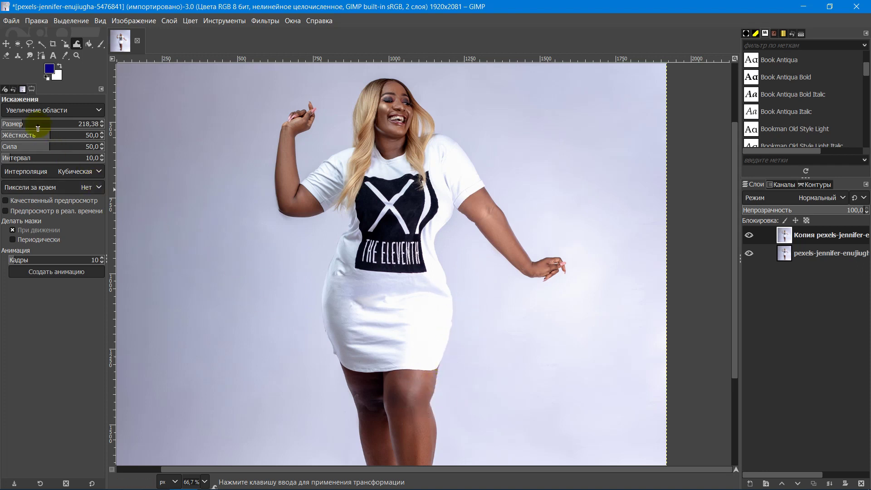
pyautogui.moveTo(30, 125); pyautogui.dragTo(32, 124)
pyautogui.moveTo(458, 403)
pyautogui.mouseDown()
pyautogui.moveTo(432, 374)
pyautogui.moveTo(446, 392)
pyautogui.moveTo(433, 388)
pyautogui.moveTo(440, 399)
pyautogui.moveTo(433, 396)
pyautogui.moveTo(444, 392)
pyautogui.moveTo(433, 388)
pyautogui.moveTo(447, 372)
pyautogui.moveTo(435, 362)
pyautogui.moveTo(454, 354)
pyautogui.moveTo(467, 310)
pyautogui.moveTo(474, 135)
pyautogui.moveTo(464, 147)
pyautogui.moveTo(477, 153)
pyautogui.moveTo(466, 160)
pyautogui.moveTo(486, 175)
pyautogui.moveTo(479, 183)
pyautogui.moveTo(507, 197)
pyautogui.moveTo(528, 248)
pyautogui.moveTo(469, 244)
pyautogui.mouseUp()
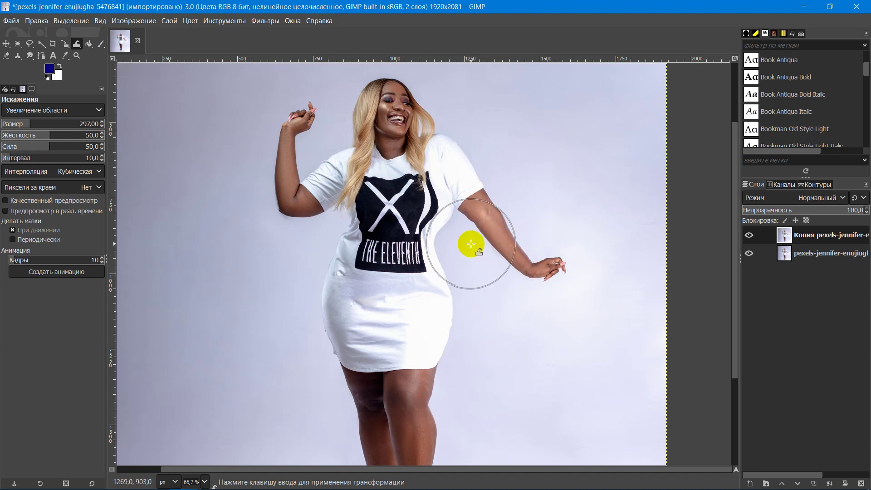
# Open pexels-cottonbro-5655052.jpg and convert its colour profile to GIMP built-in sRGB.
pyautogui.click(10, 21)
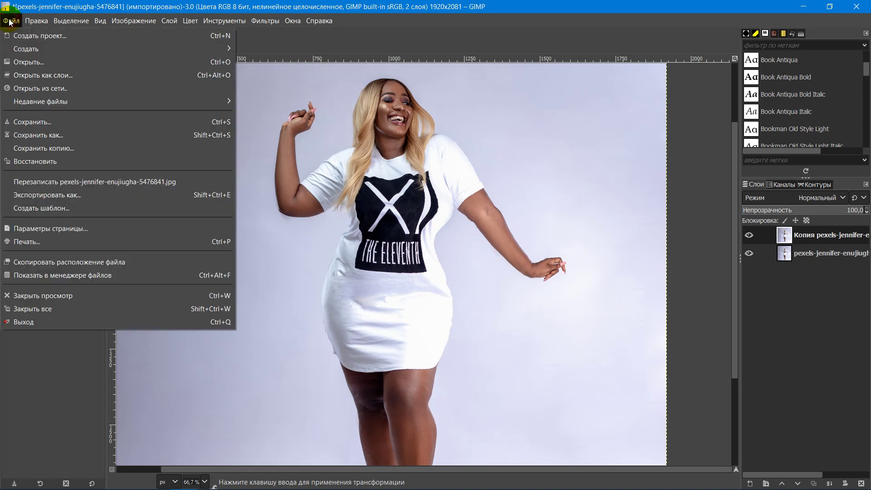
pyautogui.click(29, 61)
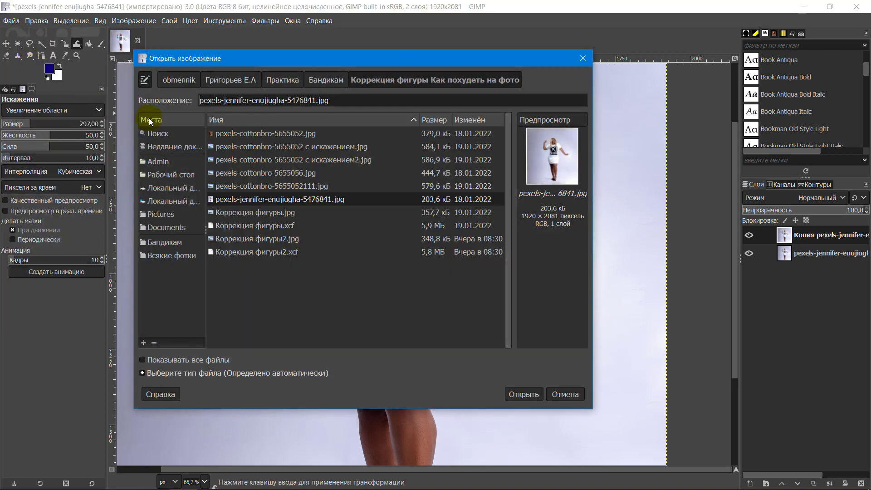
pyautogui.click(265, 134)
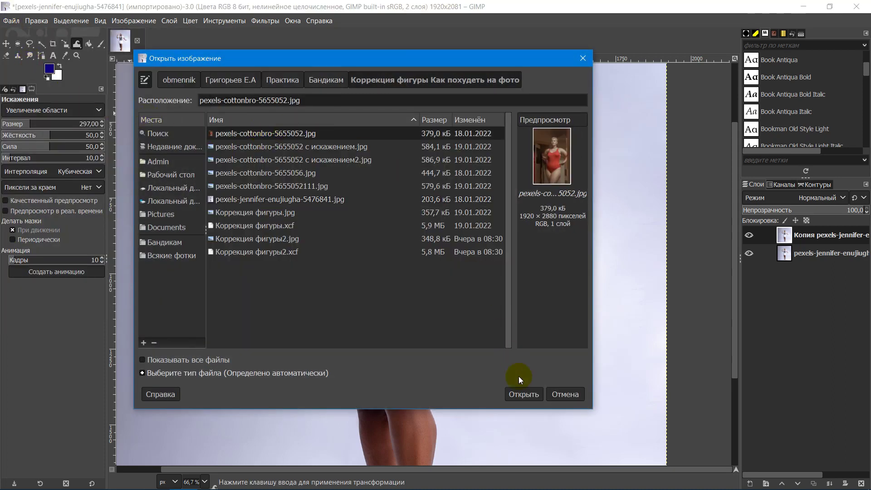
pyautogui.click(522, 399)
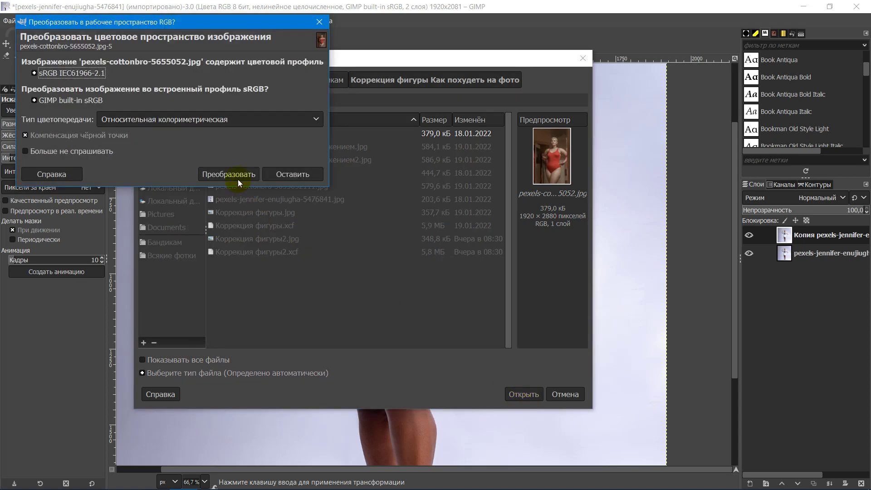
pyautogui.click(237, 174)
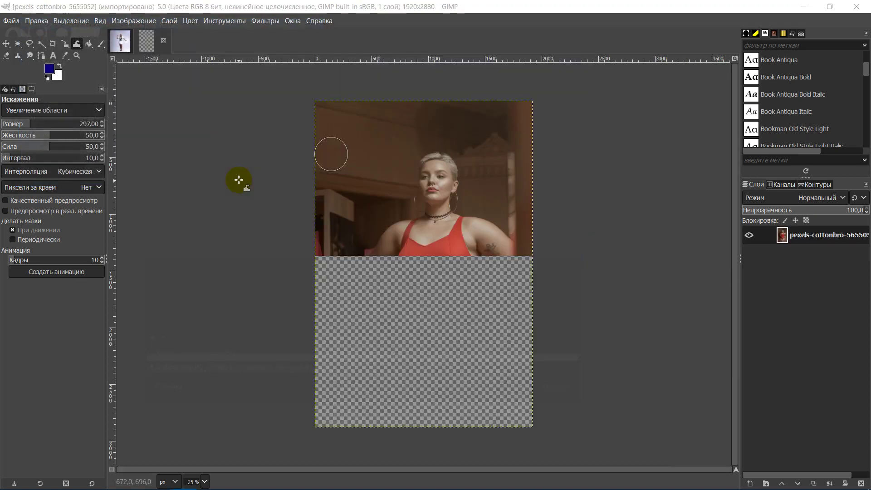
# Duplicate the photo layer and correct the copy's Levels with input black point 16 and input white point 195.
pyautogui.rightClick(813, 235)
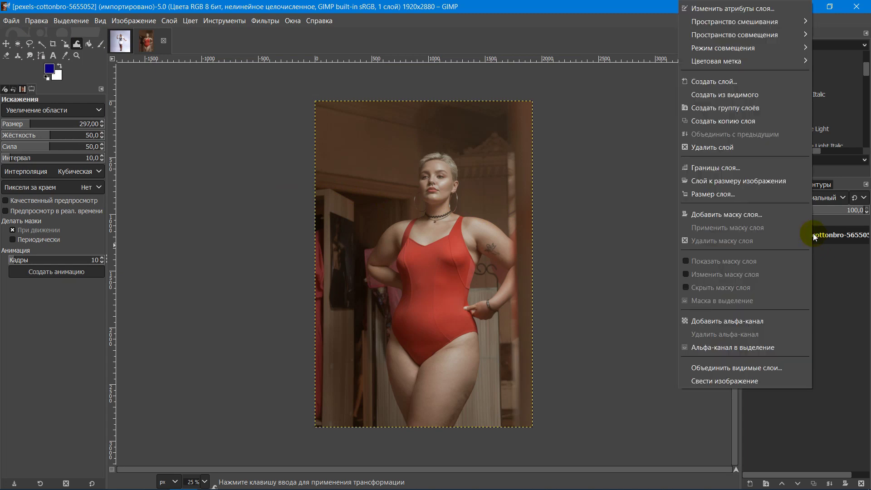
pyautogui.click(728, 121)
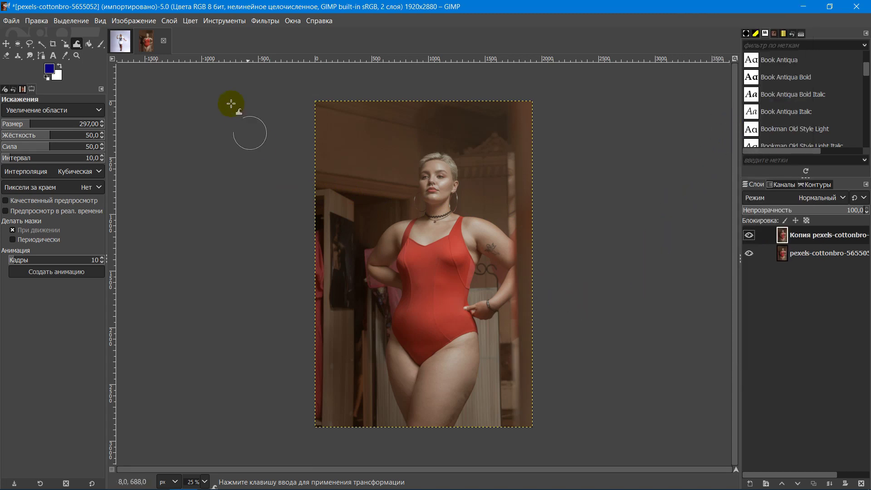
pyautogui.click(190, 21)
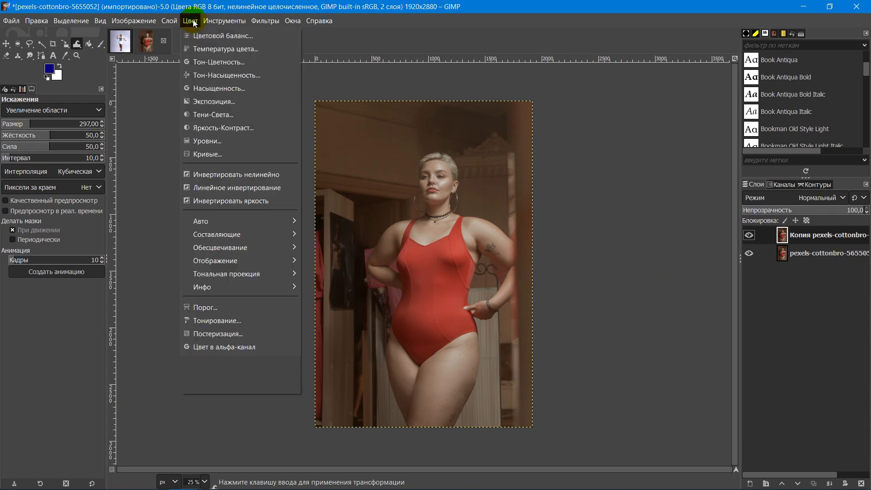
pyautogui.click(200, 142)
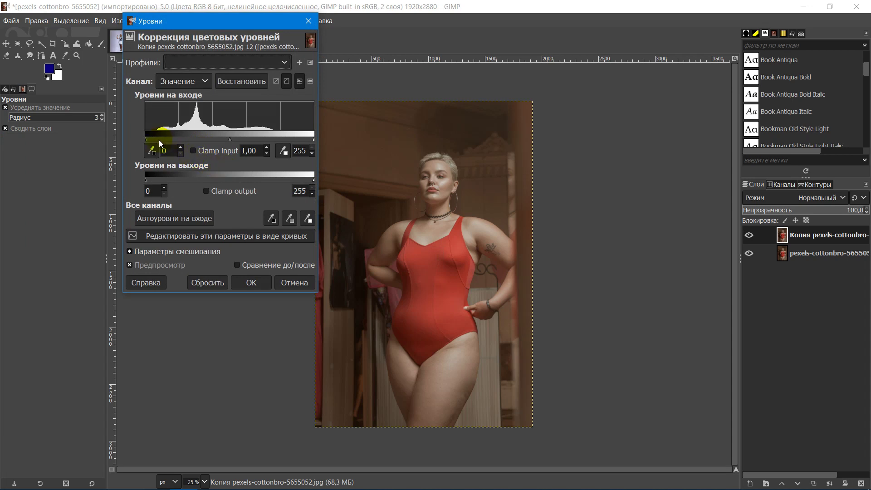
pyautogui.moveTo(145, 137); pyautogui.dragTo(153, 138)
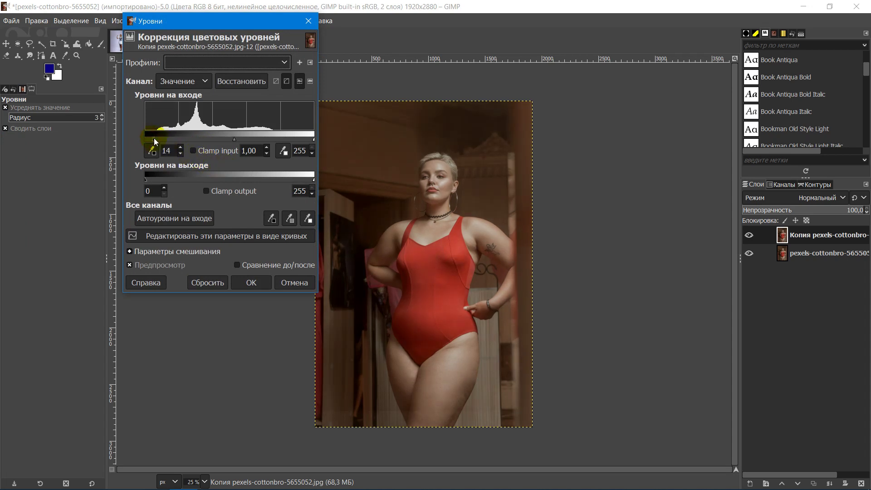
pyautogui.click(313, 138)
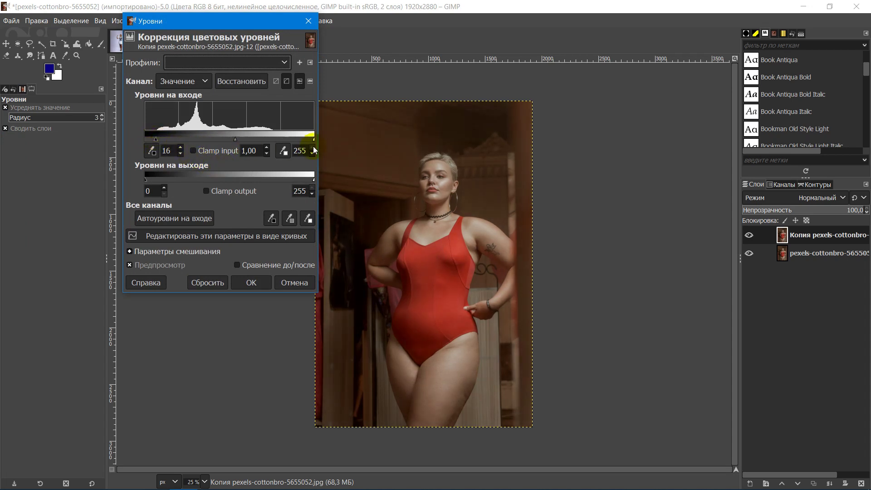
pyautogui.moveTo(314, 139); pyautogui.dragTo(275, 139)
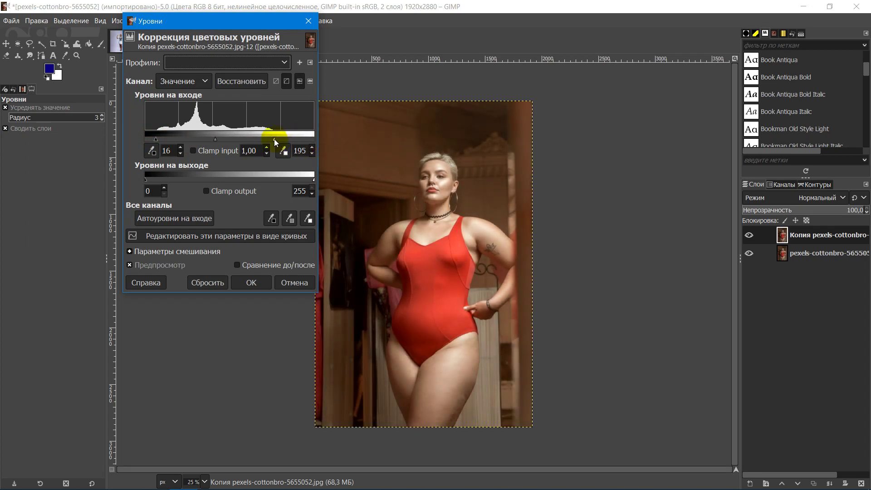
pyautogui.click(254, 282)
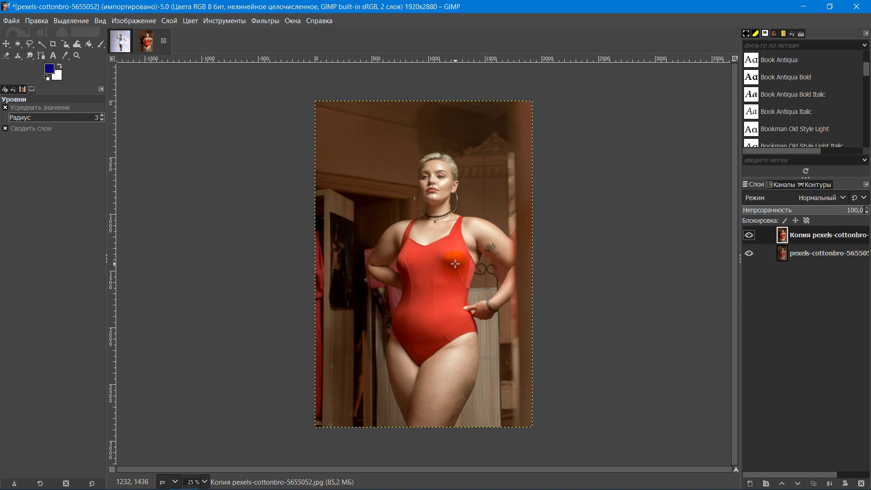
# Compare the levels-corrected copy with the original by hiding and showing the copy layer.
pyautogui.scroll(1, 455, 264)
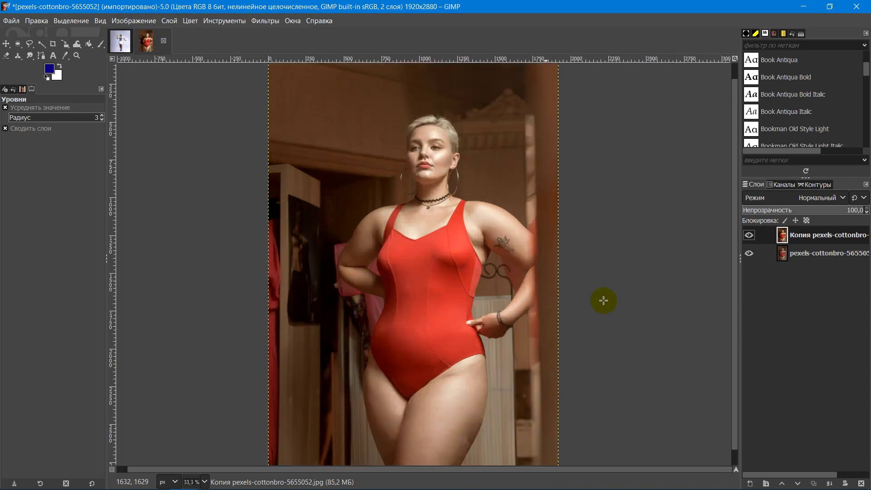
pyautogui.click(749, 235)
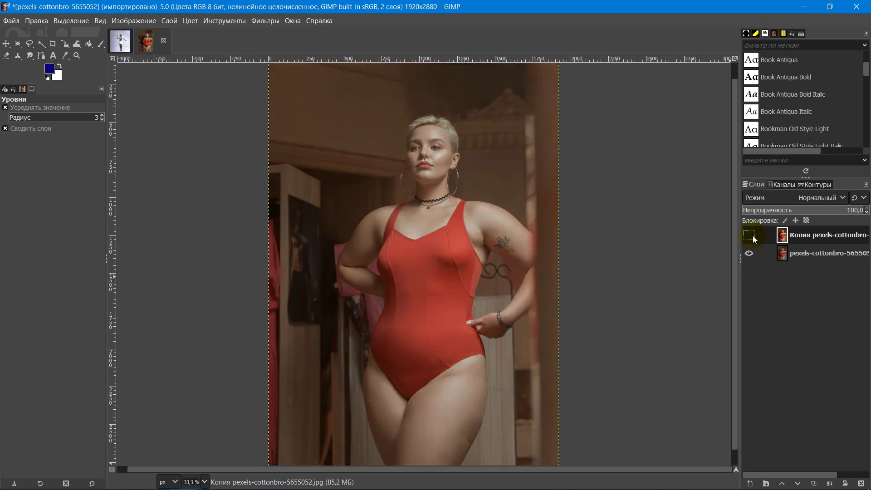
pyautogui.click(749, 235)
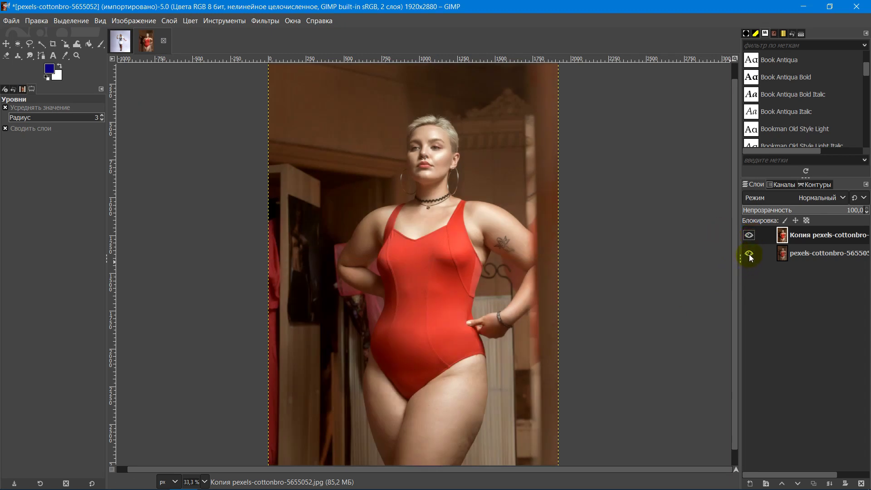
# Delete the original uncorrected layer and duplicate the levels-corrected layer.
pyautogui.click(797, 257)
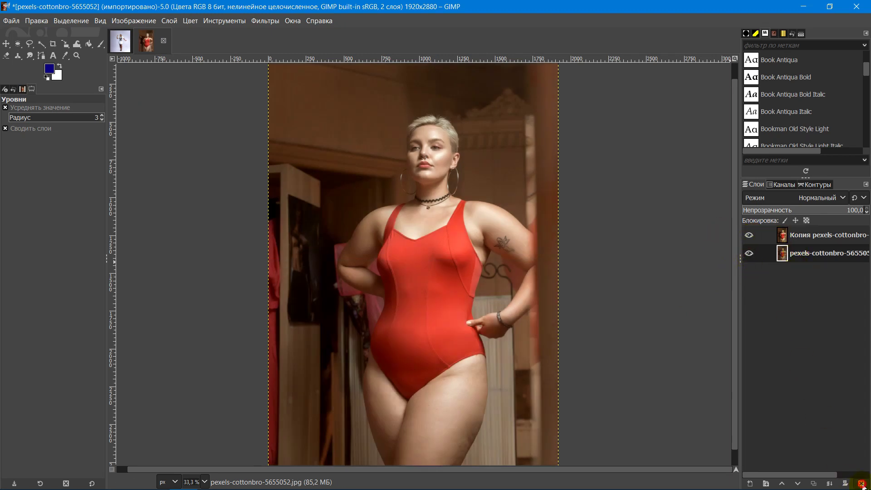
pyautogui.click(861, 484)
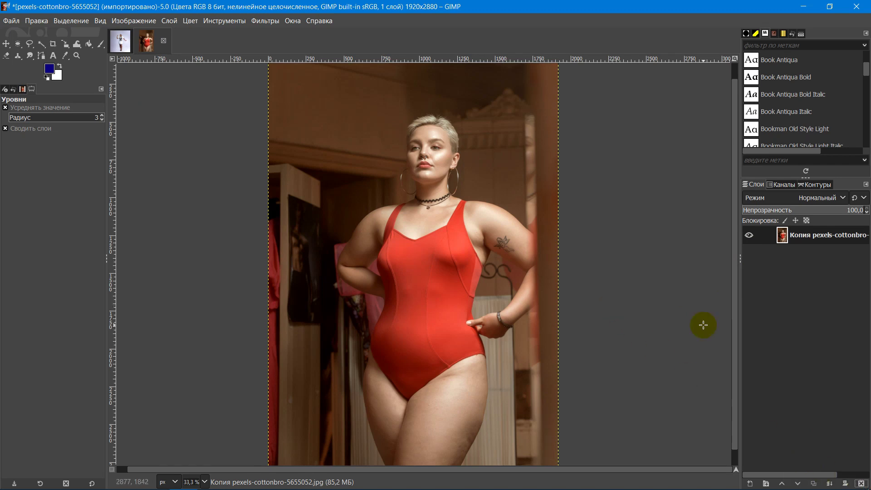
pyautogui.rightClick(810, 236)
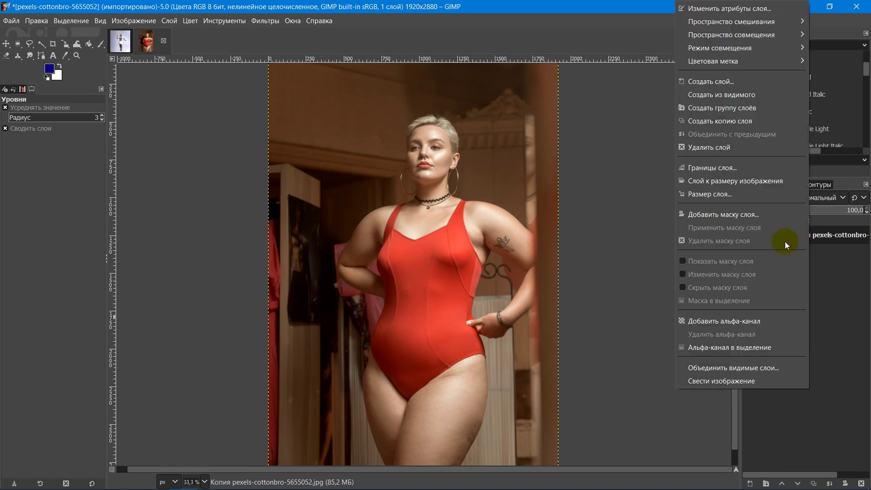
pyautogui.click(736, 122)
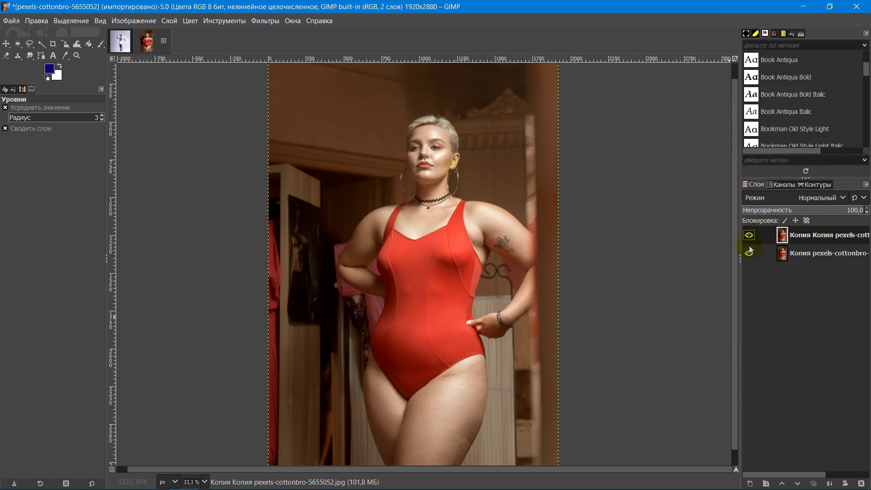
# Enlarge both eyes and the lips with Warp Transform in grow area mode (Увеличение области) at brush size 158.25.
pyautogui.scroll(5, 458, 179)
pyautogui.scroll(-2, 464, 184)
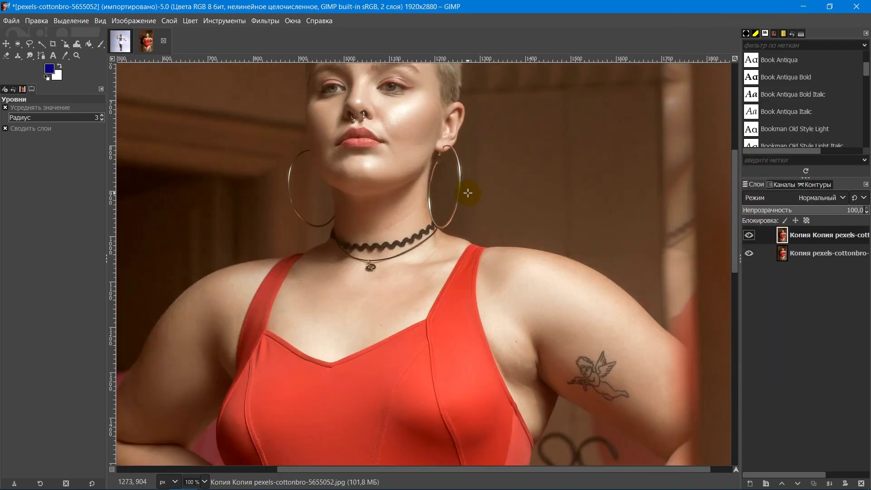
pyautogui.moveTo(736, 236); pyautogui.dragTo(734, 218)
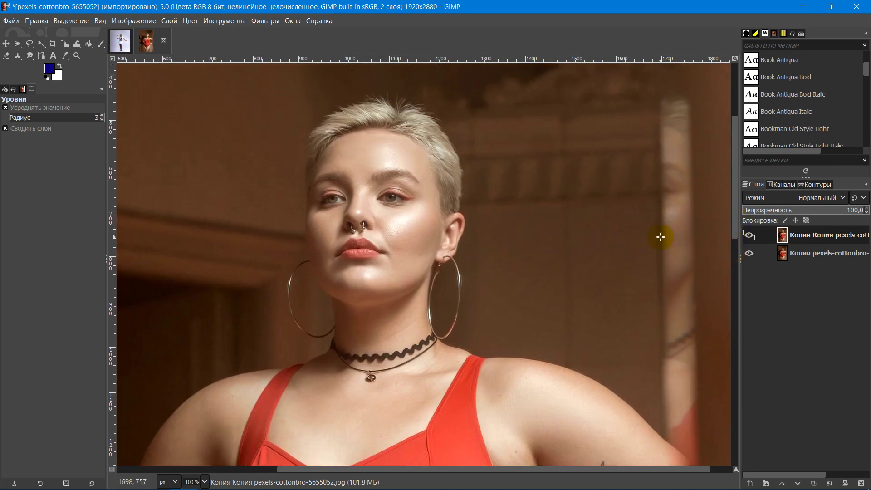
pyautogui.click(229, 25)
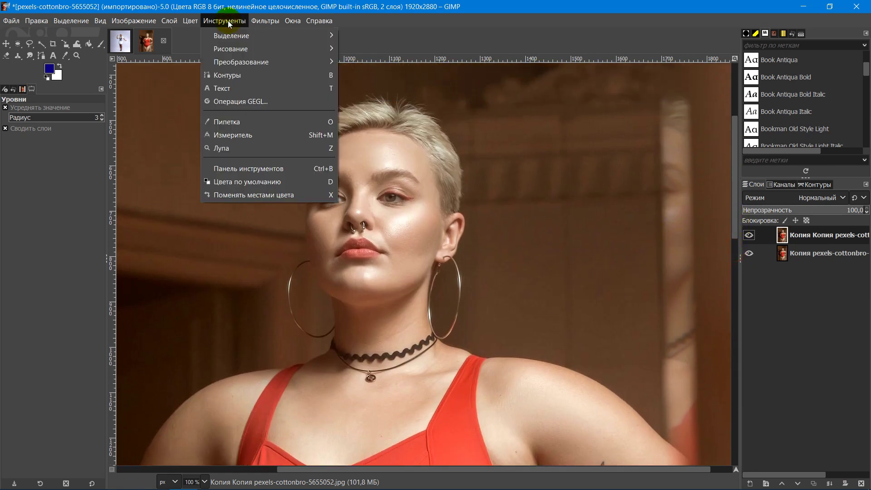
pyautogui.moveTo(234, 62)
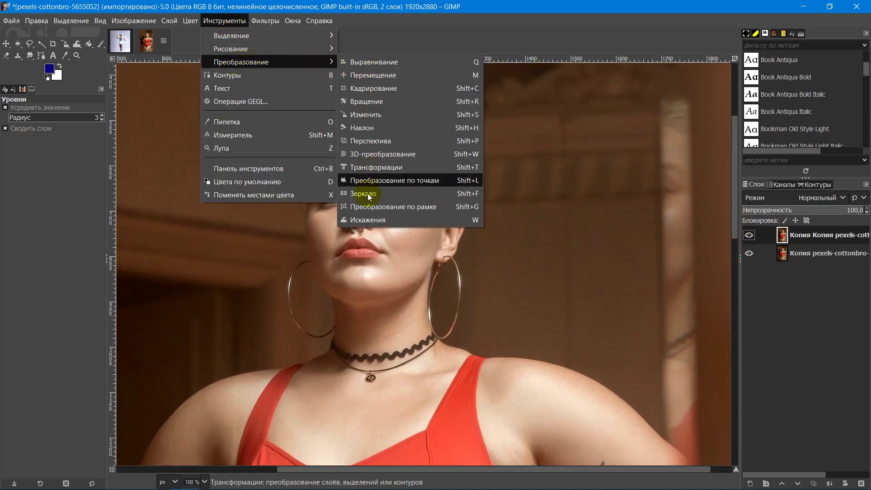
pyautogui.click(368, 220)
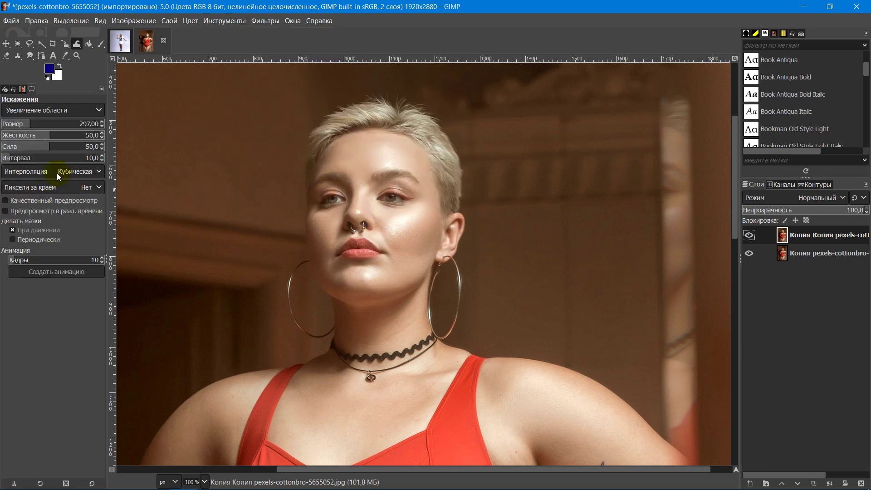
pyautogui.moveTo(394, 193); pyautogui.dragTo(394, 192)
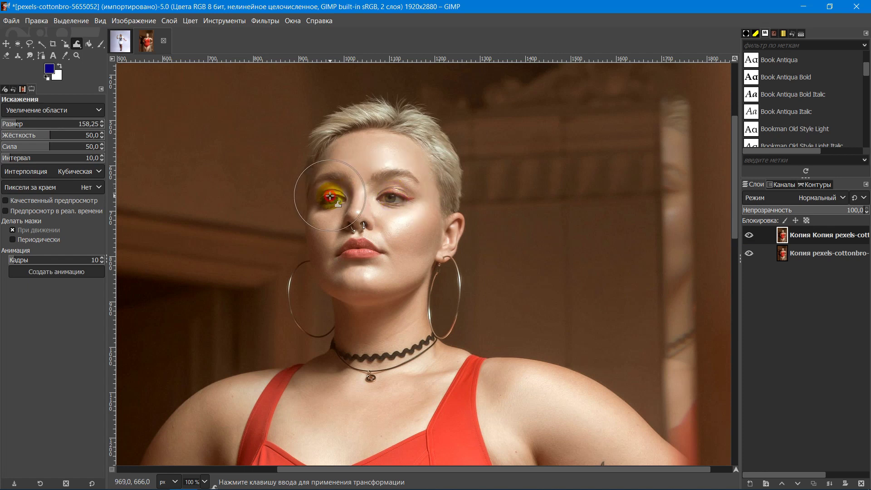
pyautogui.moveTo(330, 196); pyautogui.dragTo(331, 196)
pyautogui.moveTo(322, 315); pyautogui.dragTo(323, 315)
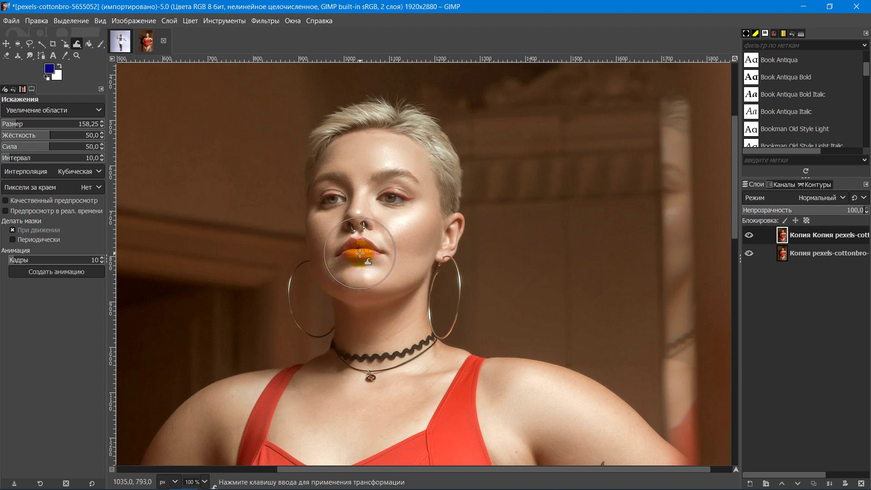
pyautogui.moveTo(360, 253); pyautogui.dragTo(362, 259)
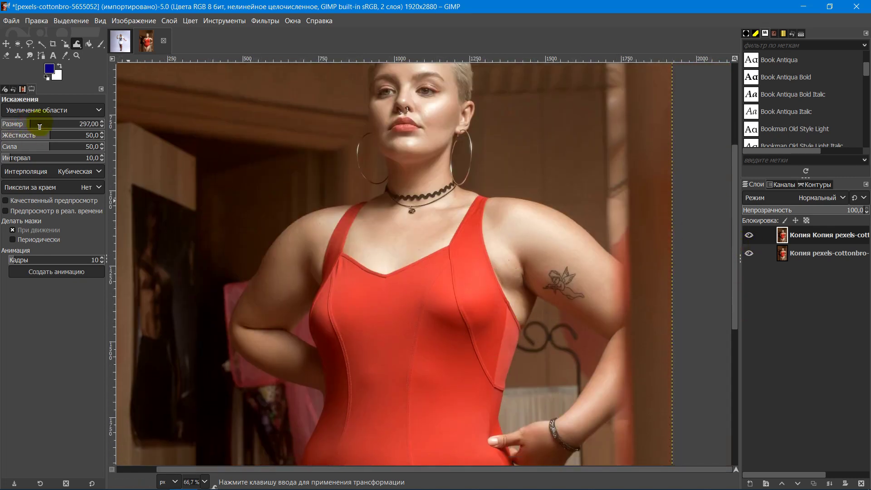
# Set the warp brush size to 500.50 and enlarge both sides of the bust.
pyautogui.click(40, 126)
pyautogui.click(50, 126)
pyautogui.moveTo(464, 289)
pyautogui.mouseDown()
pyautogui.moveTo(342, 318)
pyautogui.moveTo(475, 310)
pyautogui.moveTo(456, 289)
pyautogui.moveTo(455, 327)
pyautogui.moveTo(470, 320)
pyautogui.moveTo(347, 312)
pyautogui.moveTo(458, 300)
pyautogui.moveTo(415, 313)
pyautogui.moveTo(455, 325)
pyautogui.mouseUp()
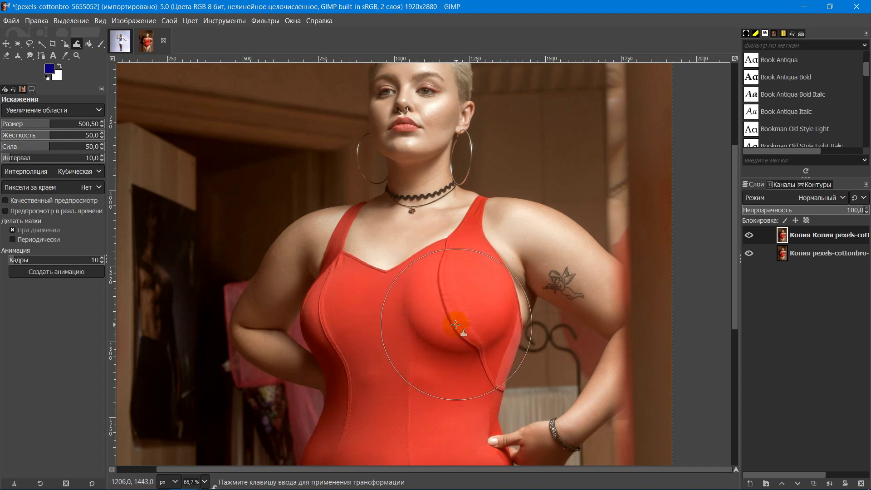
pyautogui.scroll(-2, 454, 324)
pyautogui.scroll(2, 450, 319)
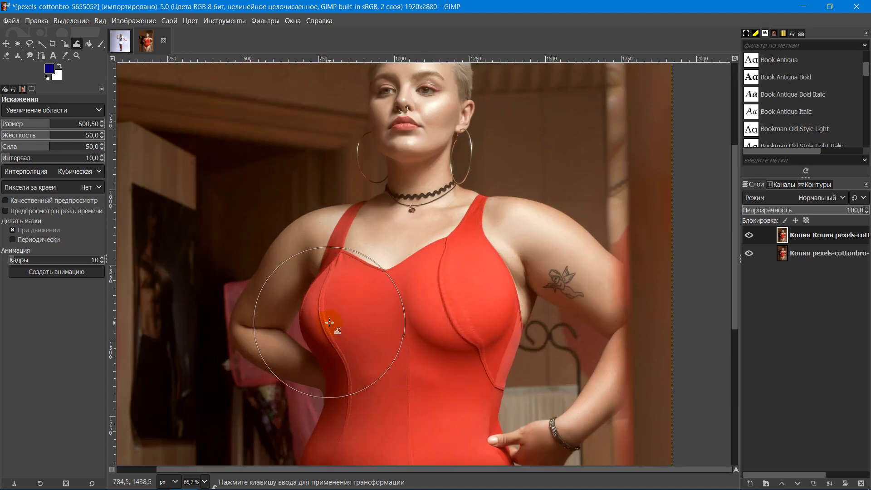
pyautogui.moveTo(329, 323)
pyautogui.mouseDown()
pyautogui.moveTo(456, 341)
pyautogui.moveTo(457, 324)
pyautogui.moveTo(491, 347)
pyautogui.moveTo(446, 353)
pyautogui.moveTo(427, 347)
pyautogui.moveTo(490, 347)
pyautogui.moveTo(314, 300)
pyautogui.mouseUp()
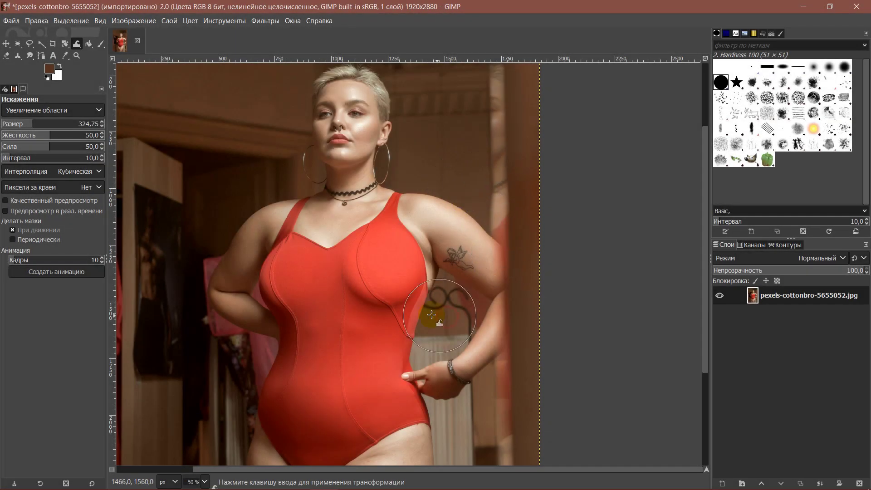
# Grow the background along the hips and outer thighs with a 324.75 warp brush to slim the legs.
pyautogui.moveTo(703, 347); pyautogui.dragTo(704, 446)
pyautogui.click(439, 295)
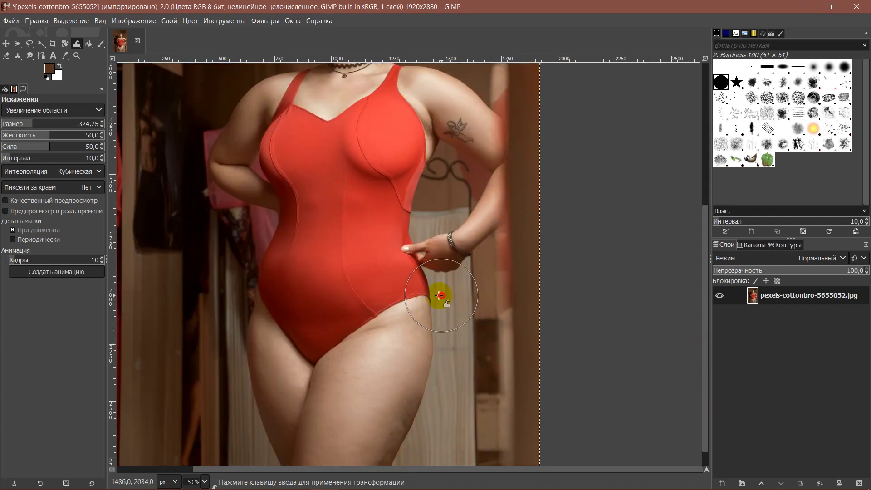
pyautogui.click(446, 350)
pyautogui.click(432, 411)
pyautogui.click(411, 455)
pyautogui.click(240, 332)
pyautogui.click(238, 389)
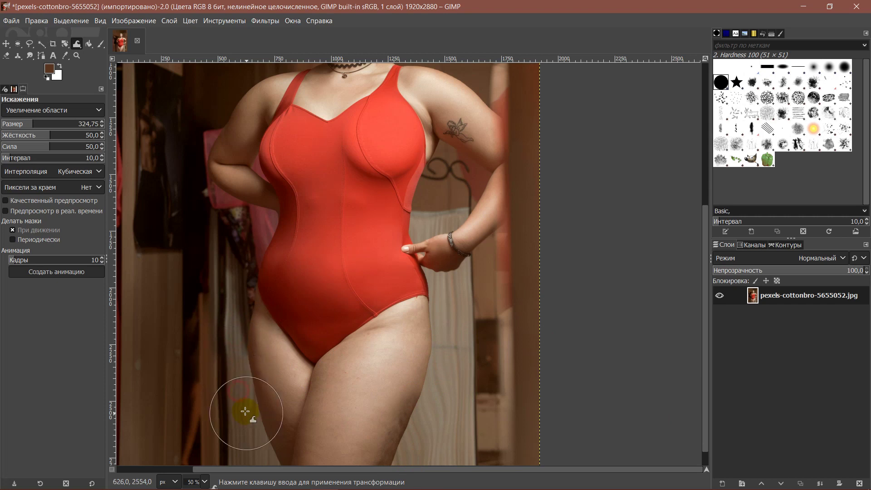
pyautogui.click(455, 355)
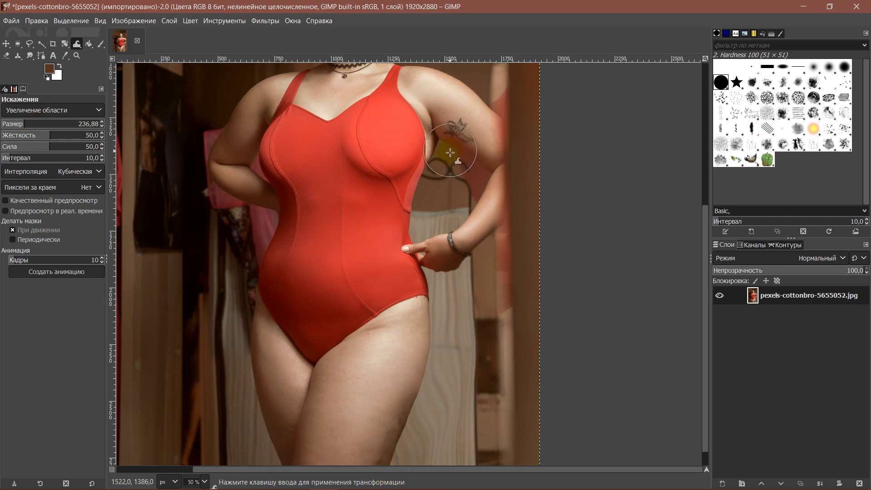
# Grow the background beside the tattooed upper arm with a 236.88 warp brush.
pyautogui.scroll(1, 469, 171)
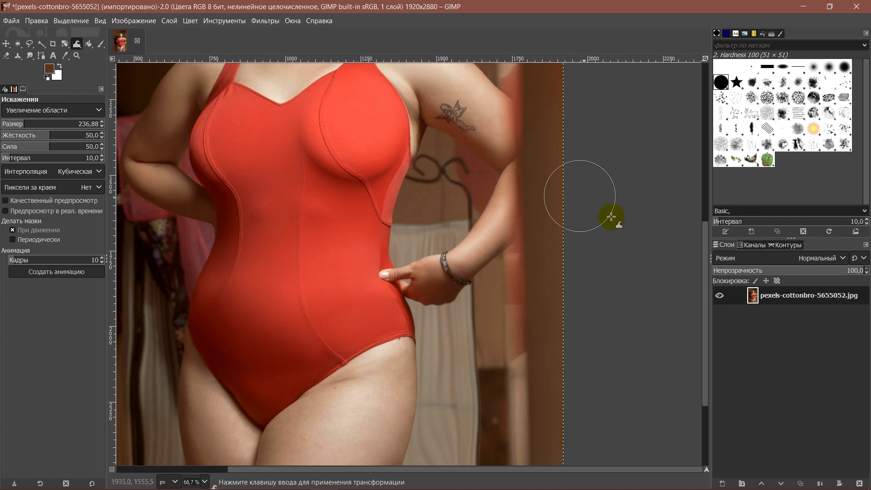
pyautogui.moveTo(705, 272); pyautogui.dragTo(704, 226)
pyautogui.click(473, 136)
pyautogui.hscroll(-4, 282, 151)
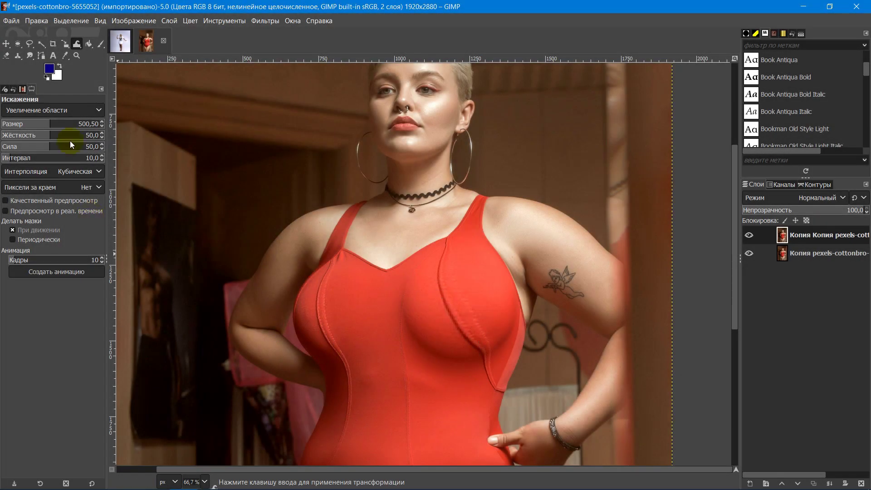
# Shrink the waist and belly with Warp Transform in shrink area mode (Уменьшение области) at brush size 768.75.
pyautogui.click(100, 112)
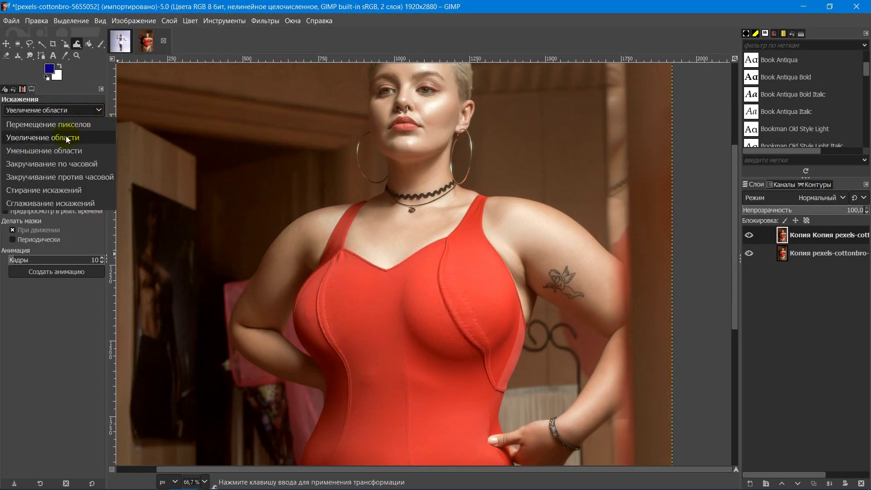
pyautogui.click(55, 151)
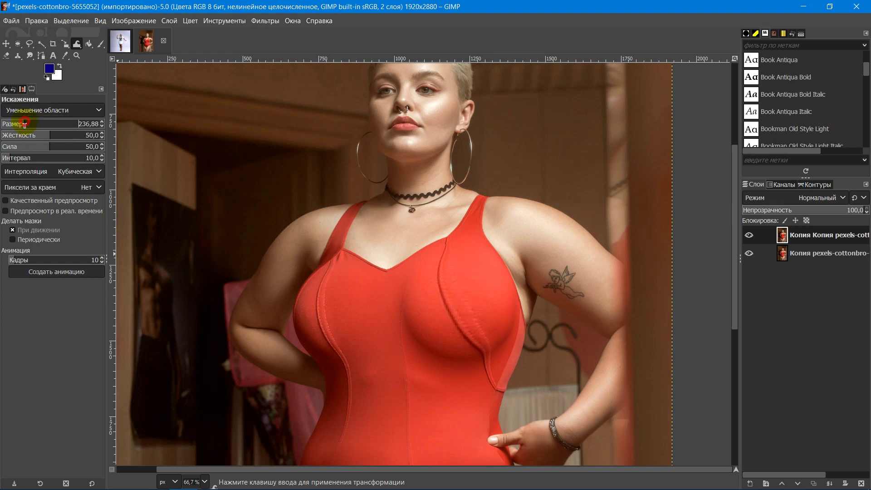
pyautogui.moveTo(408, 151)
pyautogui.mouseDown()
pyautogui.moveTo(452, 139)
pyautogui.moveTo(471, 117)
pyautogui.moveTo(470, 234)
pyautogui.moveTo(598, 226)
pyautogui.mouseUp()
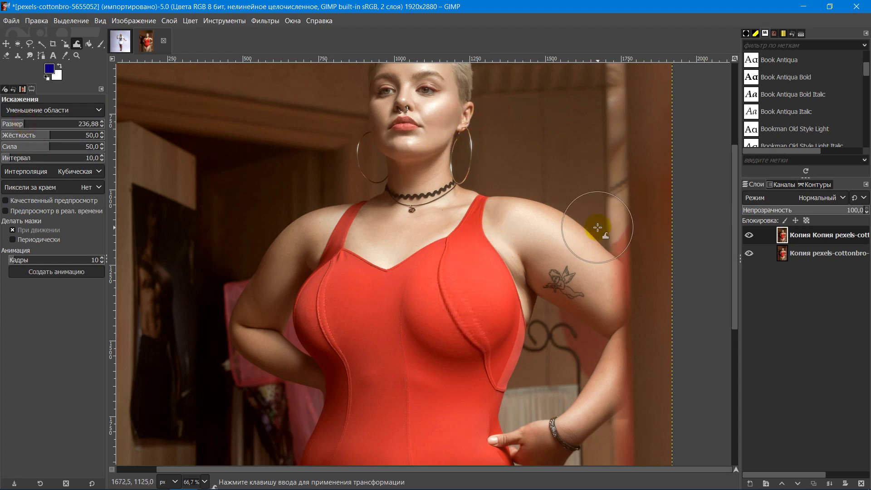
pyautogui.scroll(-1, 565, 228)
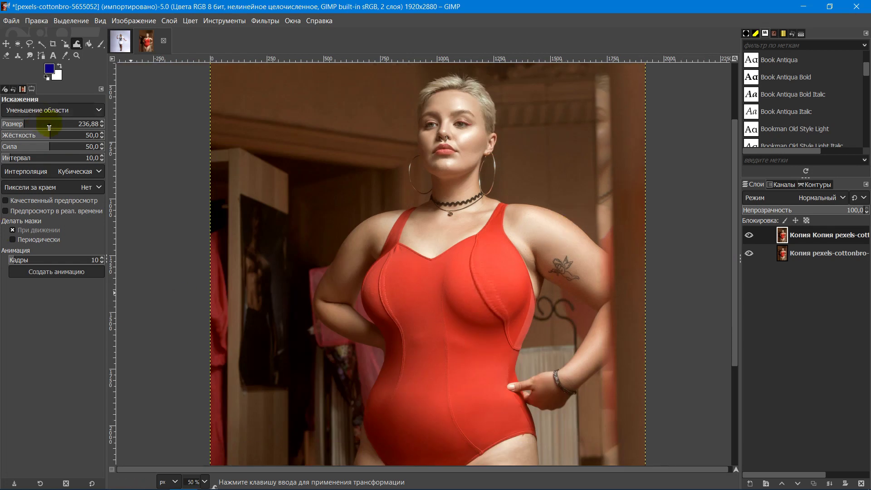
pyautogui.moveTo(58, 124); pyautogui.dragTo(83, 195)
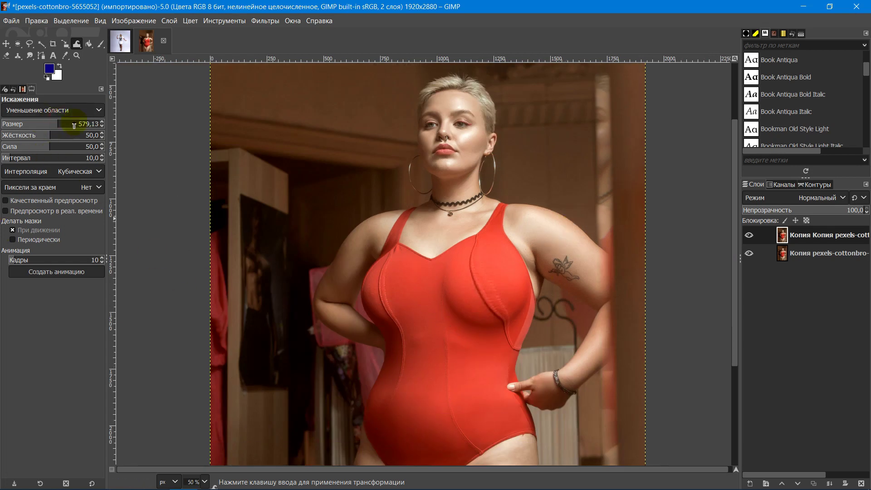
pyautogui.moveTo(443, 385)
pyautogui.mouseDown()
pyautogui.moveTo(448, 363)
pyautogui.moveTo(431, 373)
pyautogui.moveTo(432, 406)
pyautogui.mouseUp()
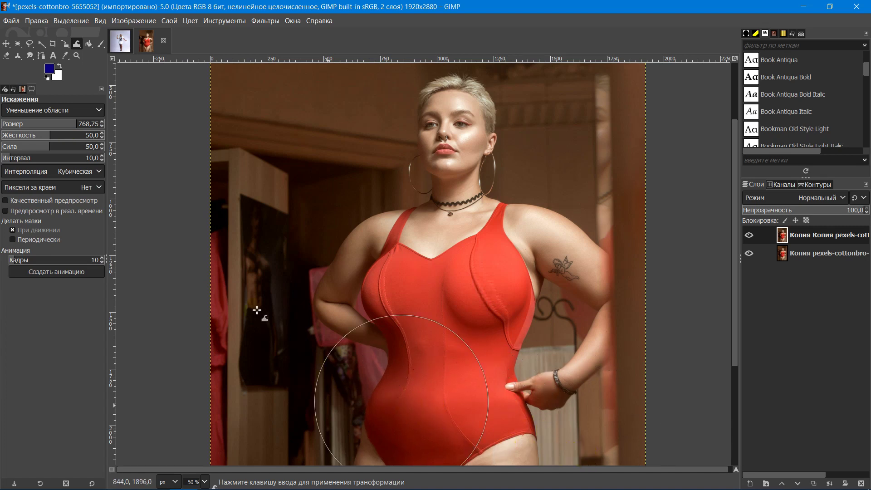
# Erase warping from the face and belly with the erase mode (Стирание искажений) at brush size 403.38.
pyautogui.click(99, 110)
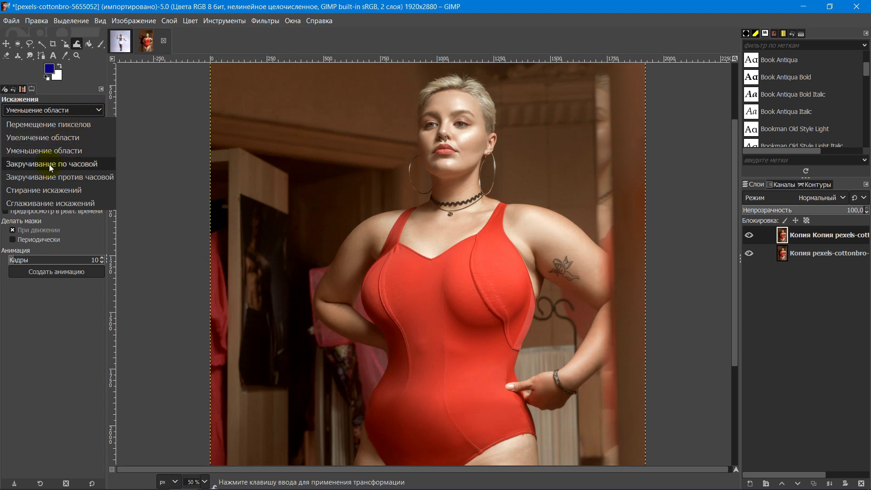
pyautogui.click(47, 191)
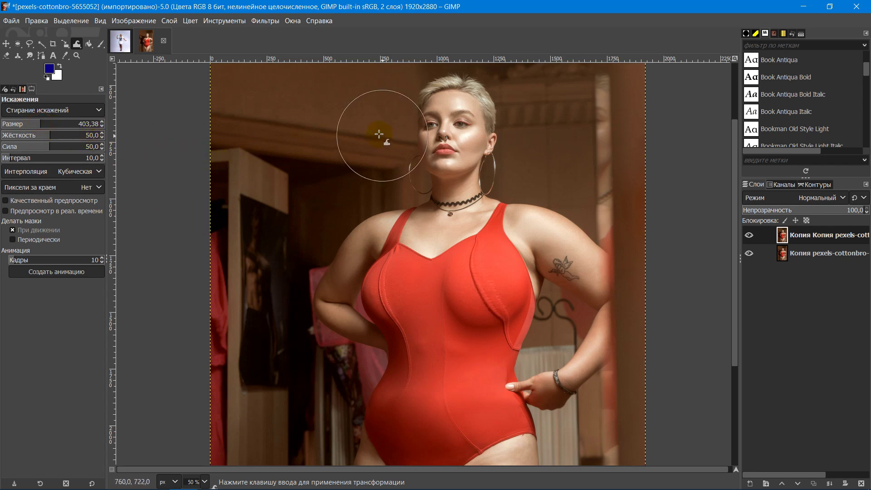
pyautogui.moveTo(430, 144)
pyautogui.mouseDown()
pyautogui.moveTo(460, 155)
pyautogui.moveTo(432, 155)
pyautogui.moveTo(462, 141)
pyautogui.moveTo(449, 117)
pyautogui.mouseUp()
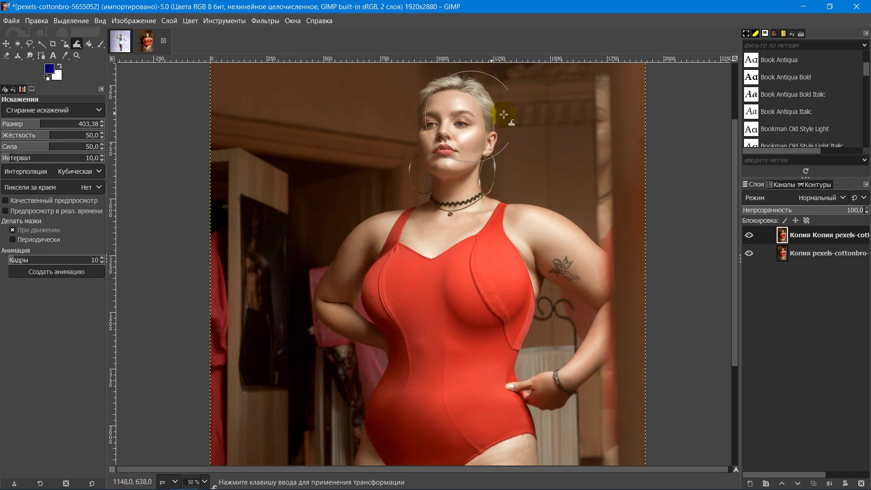
pyautogui.moveTo(436, 374)
pyautogui.mouseDown()
pyautogui.moveTo(379, 382)
pyautogui.moveTo(542, 389)
pyautogui.moveTo(399, 405)
pyautogui.moveTo(529, 374)
pyautogui.moveTo(363, 383)
pyautogui.moveTo(443, 400)
pyautogui.moveTo(412, 414)
pyautogui.moveTo(360, 395)
pyautogui.mouseUp()
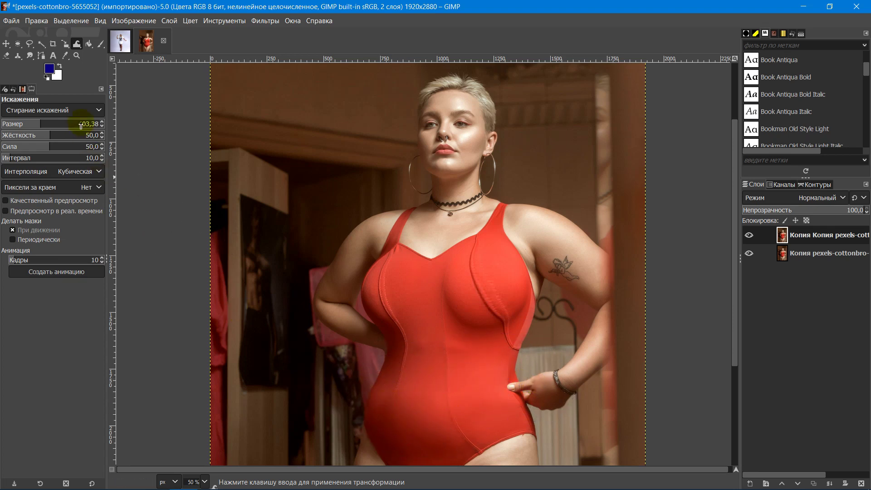
# Smooth the warping around the bent arm, waist and belly with the smooth mode (Сглаживание искажений) at brush size 403.38.
pyautogui.click(100, 110)
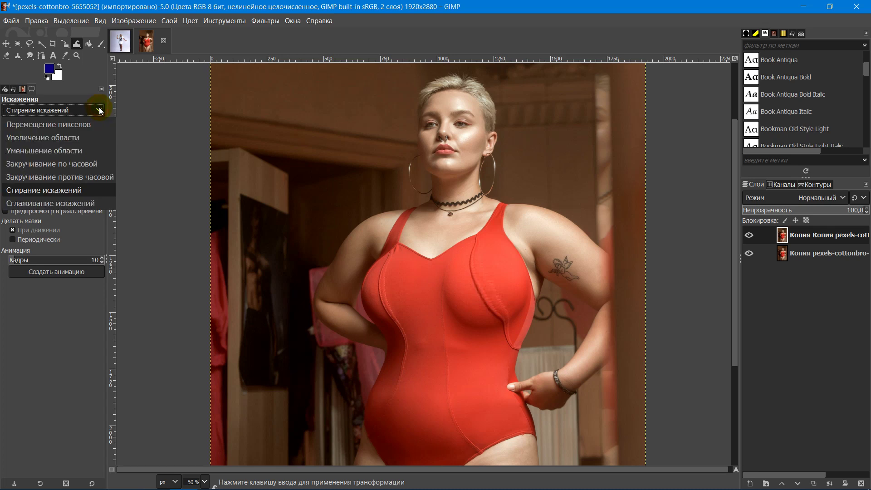
pyautogui.click(51, 203)
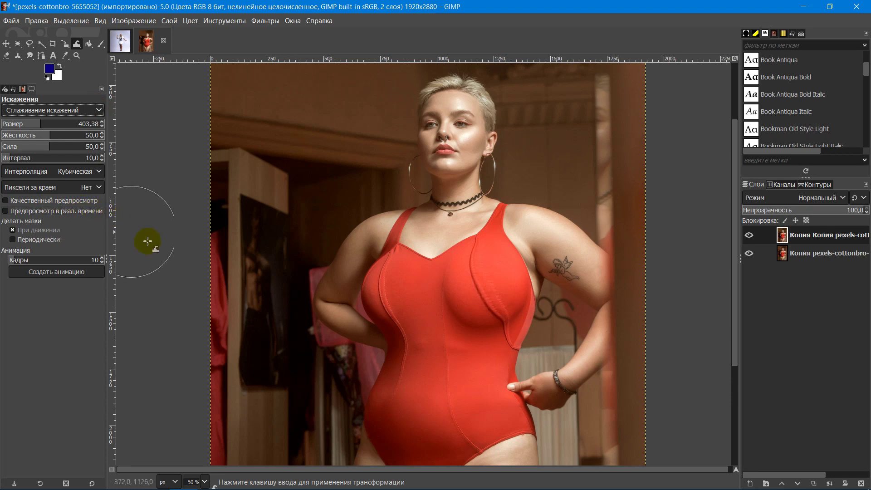
pyautogui.moveTo(335, 315)
pyautogui.mouseDown()
pyautogui.moveTo(413, 348)
pyautogui.moveTo(466, 344)
pyautogui.moveTo(483, 328)
pyautogui.moveTo(506, 350)
pyautogui.moveTo(537, 339)
pyautogui.moveTo(535, 319)
pyautogui.moveTo(534, 345)
pyautogui.moveTo(517, 368)
pyautogui.moveTo(546, 304)
pyautogui.moveTo(557, 314)
pyautogui.moveTo(403, 379)
pyautogui.moveTo(382, 365)
pyautogui.moveTo(454, 358)
pyautogui.moveTo(454, 331)
pyautogui.moveTo(490, 348)
pyautogui.moveTo(491, 356)
pyautogui.moveTo(456, 380)
pyautogui.moveTo(406, 387)
pyautogui.moveTo(390, 385)
pyautogui.moveTo(390, 354)
pyautogui.moveTo(378, 338)
pyautogui.moveTo(407, 356)
pyautogui.moveTo(459, 356)
pyautogui.mouseUp()
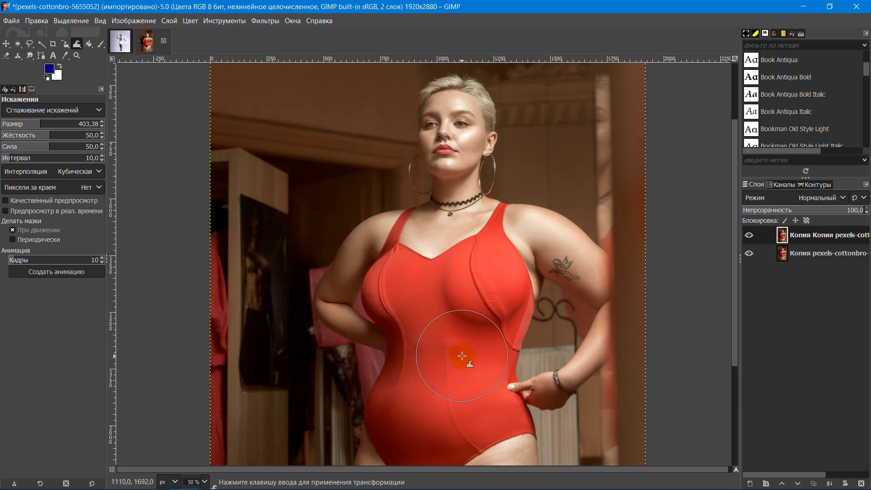
# Swirl the face clockwise (Закручивание по часовой) with a 537.50 warp brush.
pyautogui.click(100, 110)
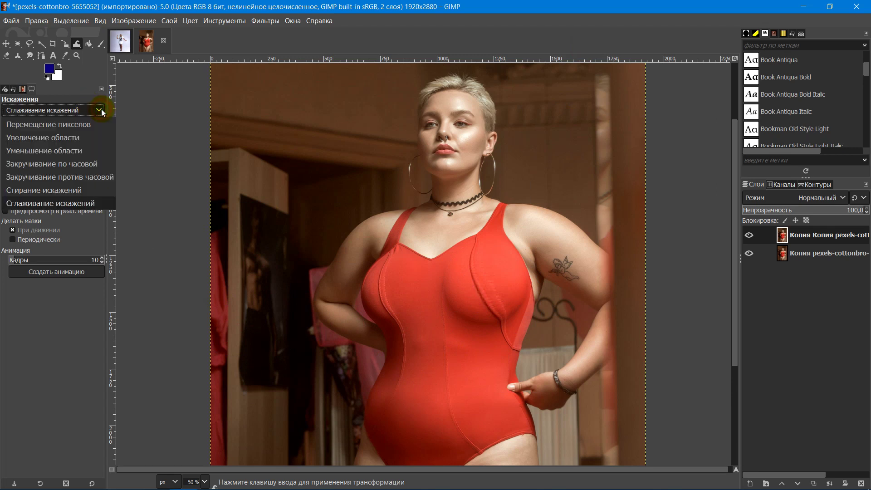
pyautogui.click(61, 168)
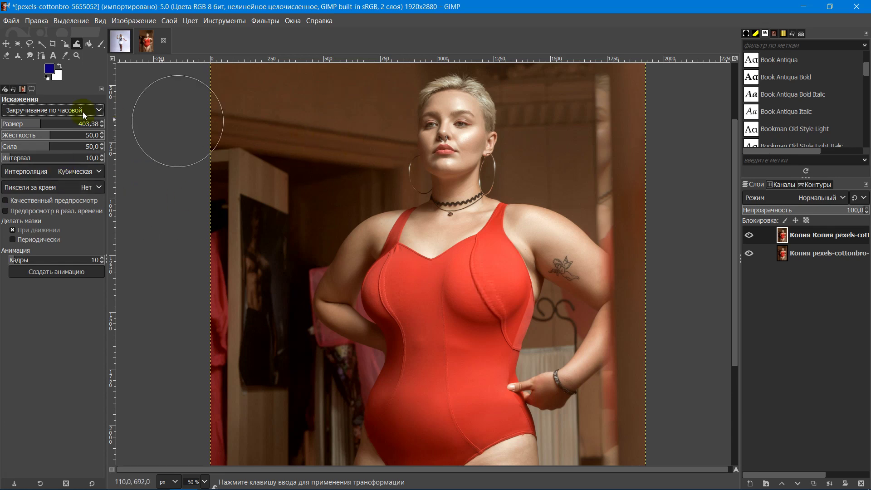
pyautogui.moveTo(49, 123); pyautogui.dragTo(54, 123)
pyautogui.click(454, 136)
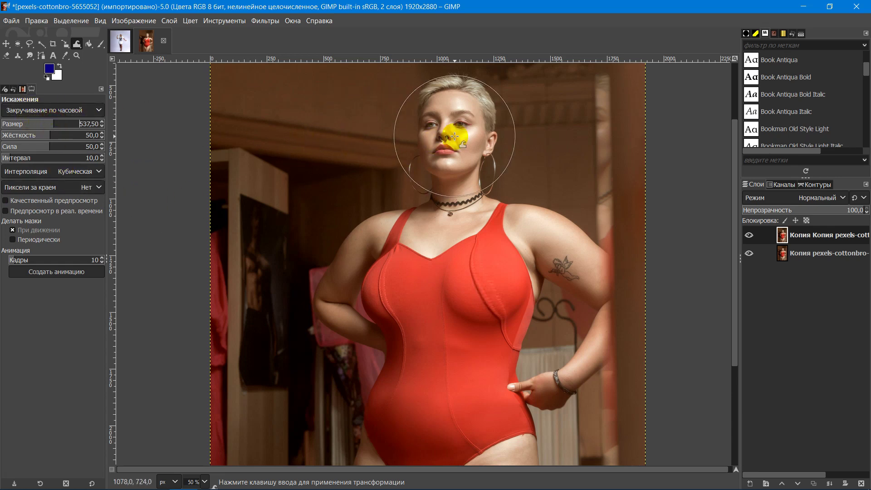
pyautogui.moveTo(455, 136); pyautogui.dragTo(454, 142)
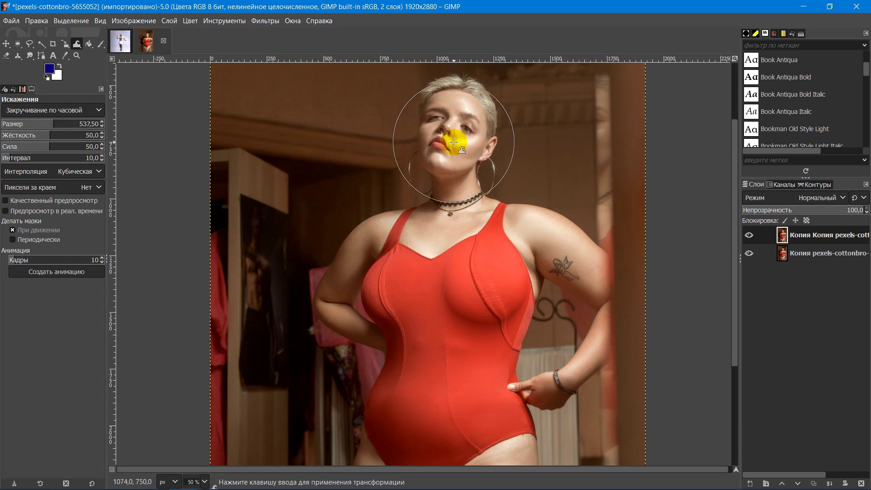
# Erase the swirl distortion from the face with the erase mode (Стирание искажений) at brush size 537.50.
pyautogui.click(99, 112)
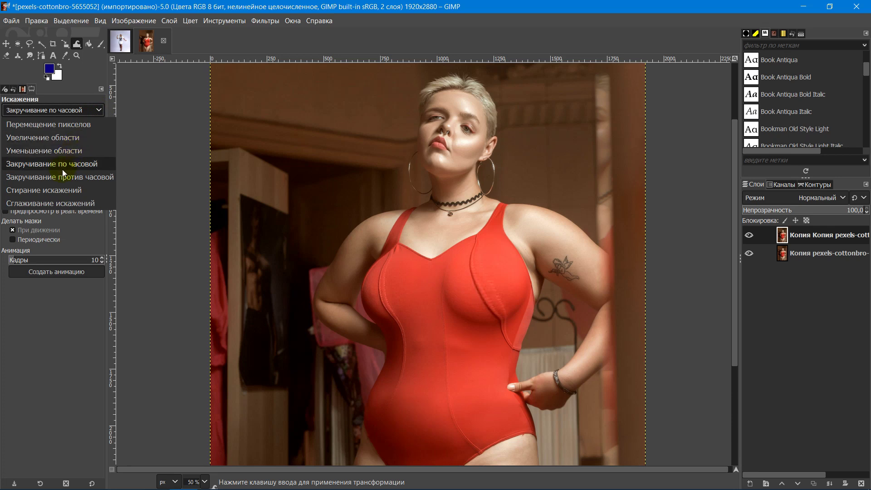
pyautogui.click(63, 191)
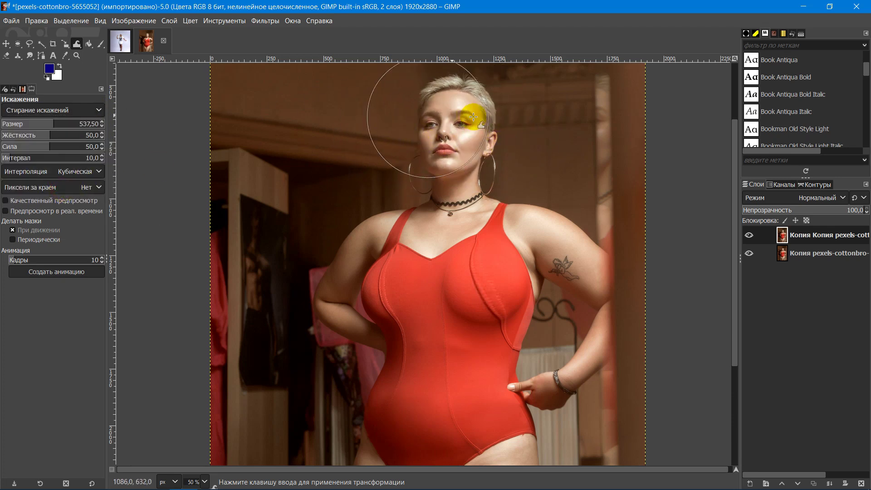
pyautogui.moveTo(495, 129); pyautogui.dragTo(208, 126)
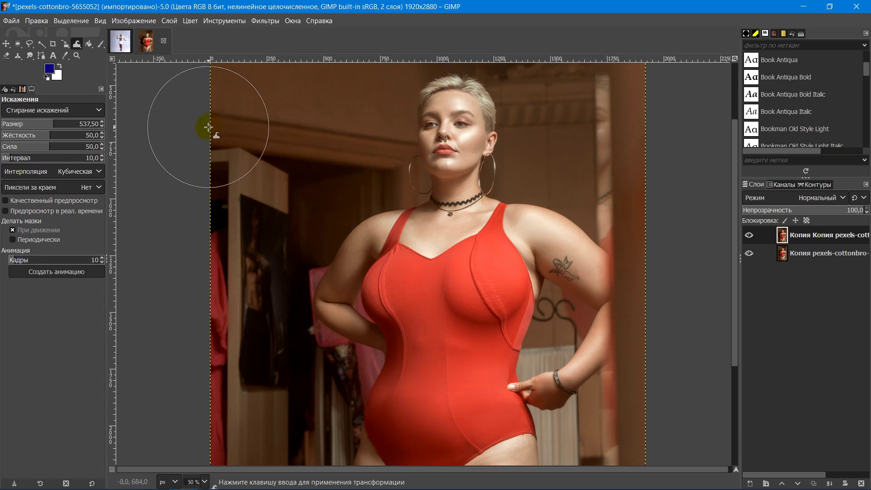
# Shrink both eyes and the nose with a size 50 warp brush in shrink area mode (Уменьшение области).
pyautogui.keyDown('ctrl'); pyautogui.scroll(3, 525, 151); pyautogui.keyUp('ctrl')
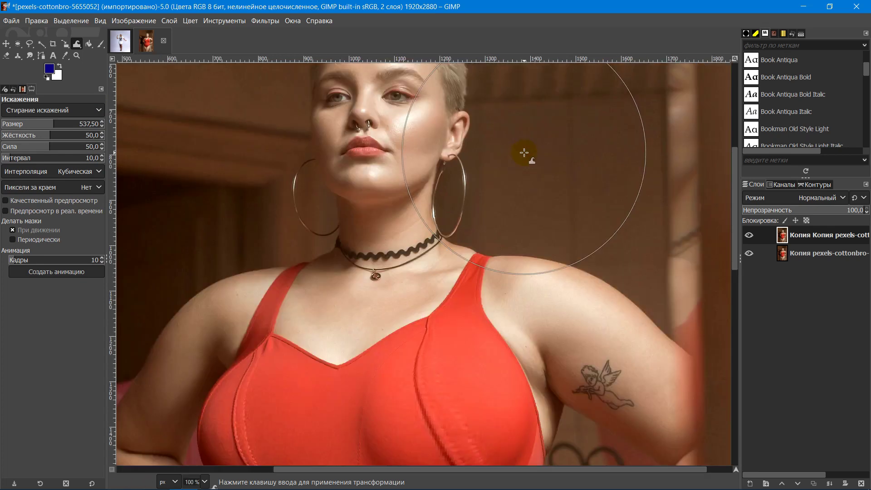
pyautogui.moveTo(734, 224); pyautogui.dragTo(724, 190)
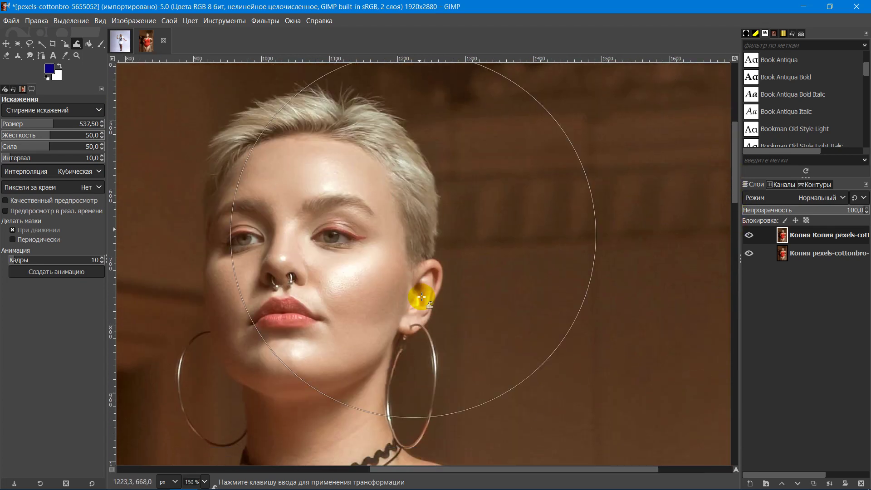
pyautogui.moveTo(484, 467); pyautogui.dragTo(437, 465)
pyautogui.keyDown('ctrl'); pyautogui.scroll(1, 366, 194); pyautogui.keyUp('ctrl')
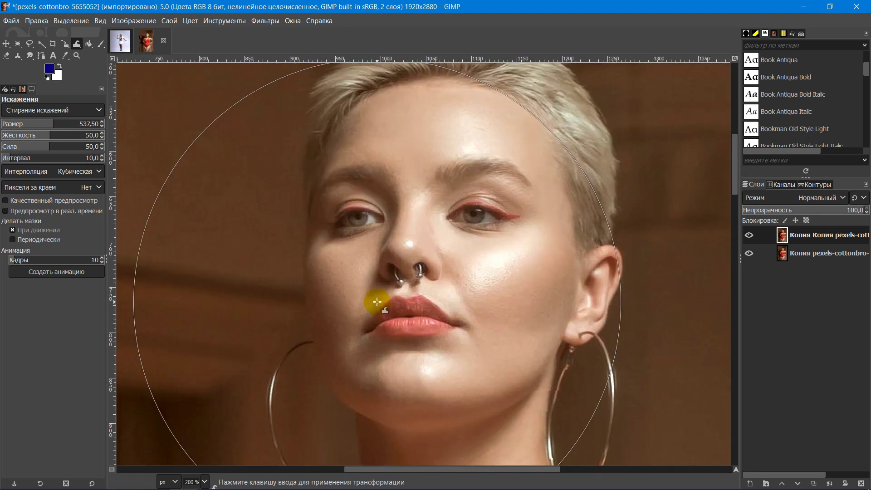
pyautogui.click(96, 108)
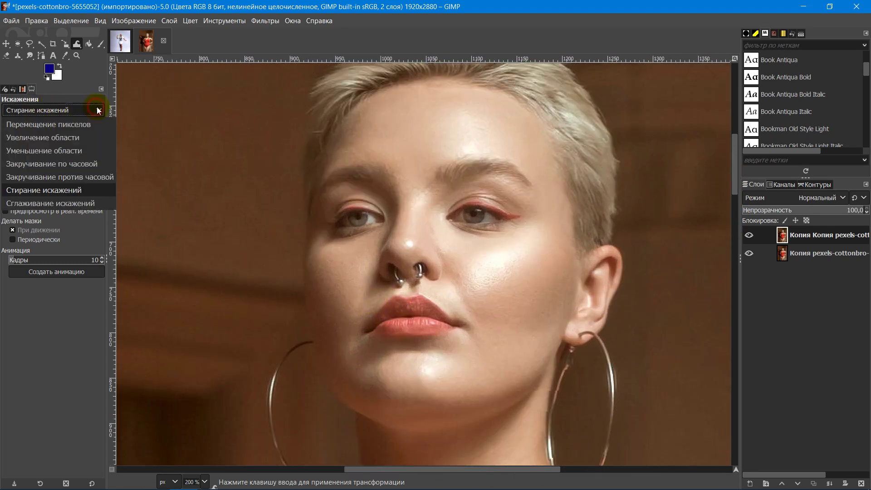
pyautogui.click(51, 150)
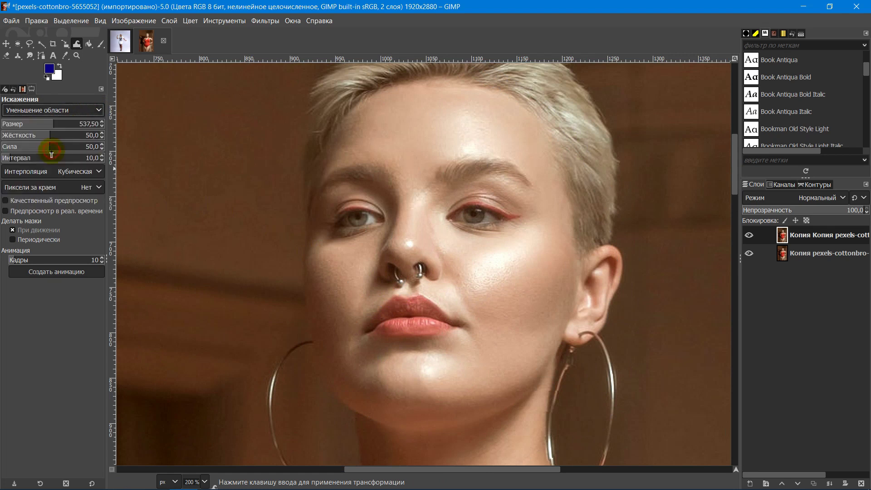
pyautogui.click(80, 127)
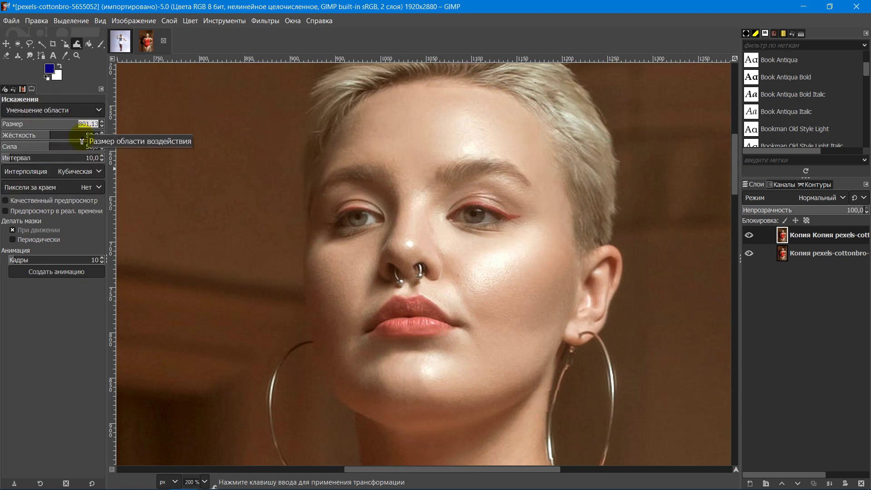
pyautogui.write('50')
pyautogui.press('Return')
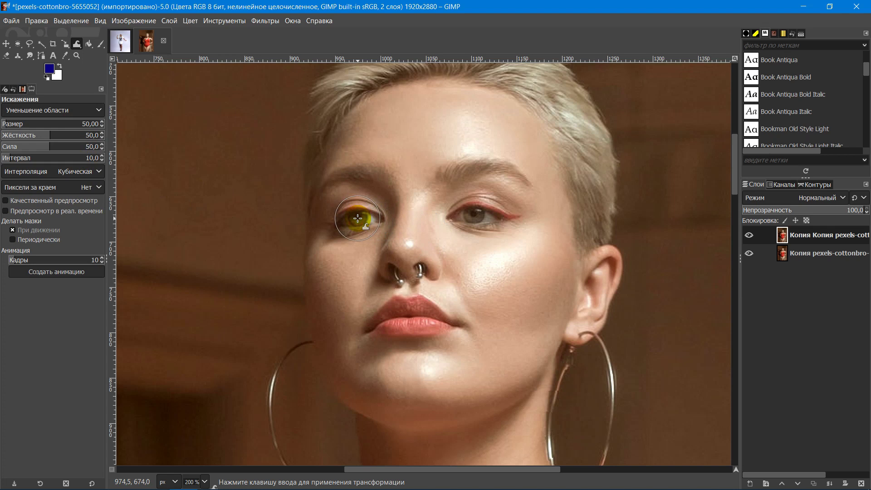
pyautogui.moveTo(358, 219)
pyautogui.mouseDown()
pyautogui.moveTo(350, 220)
pyautogui.moveTo(361, 222)
pyautogui.mouseUp()
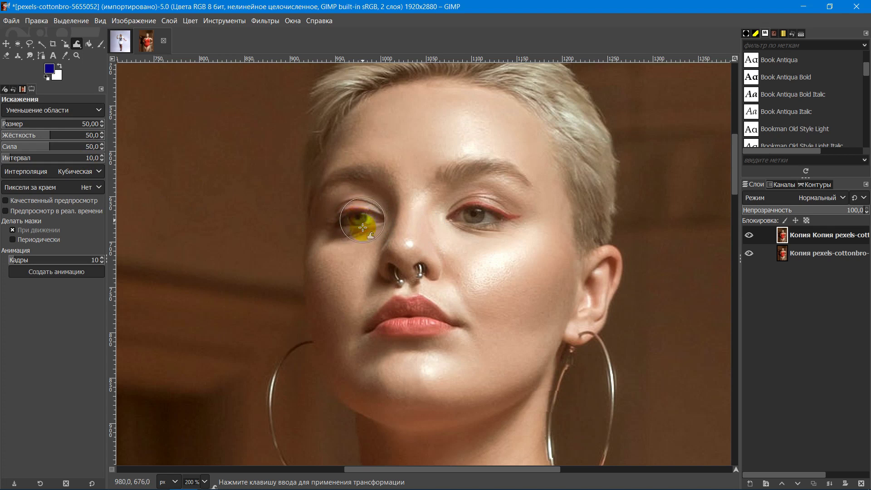
pyautogui.moveTo(474, 213)
pyautogui.mouseDown()
pyautogui.moveTo(464, 214)
pyautogui.moveTo(492, 213)
pyautogui.moveTo(453, 217)
pyautogui.moveTo(487, 216)
pyautogui.moveTo(471, 216)
pyautogui.mouseUp()
pyautogui.moveTo(405, 263)
pyautogui.mouseDown()
pyautogui.moveTo(364, 219)
pyautogui.moveTo(347, 220)
pyautogui.moveTo(335, 257)
pyautogui.mouseUp()
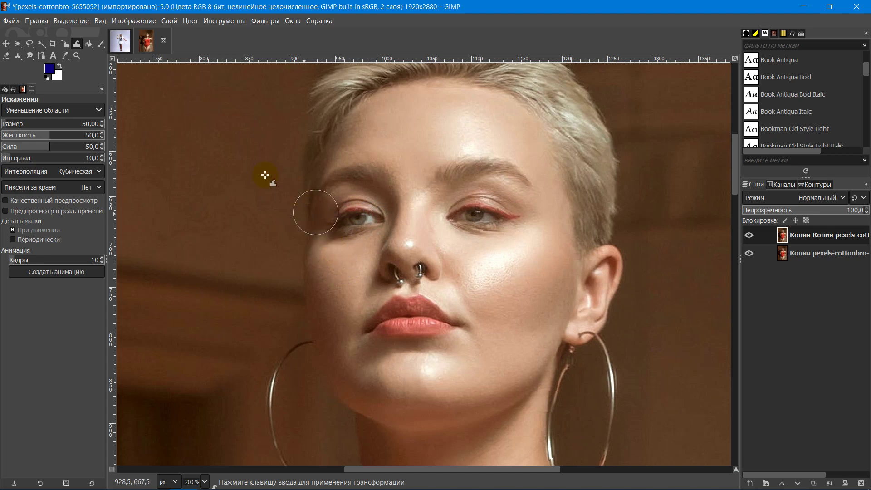
# Swirl the eye on the shaded side of the face clockwise (Закручивание по часовой) with a 149.00 warp brush.
pyautogui.click(98, 111)
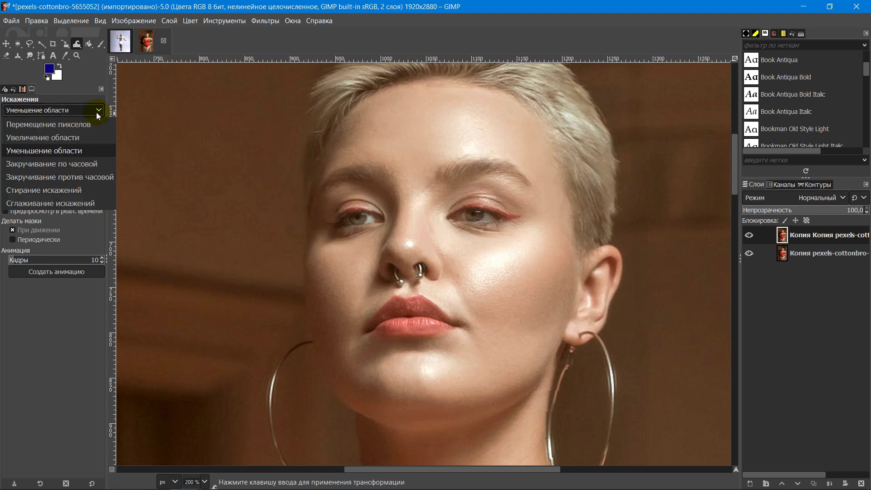
pyautogui.click(68, 164)
pyautogui.click(13, 125)
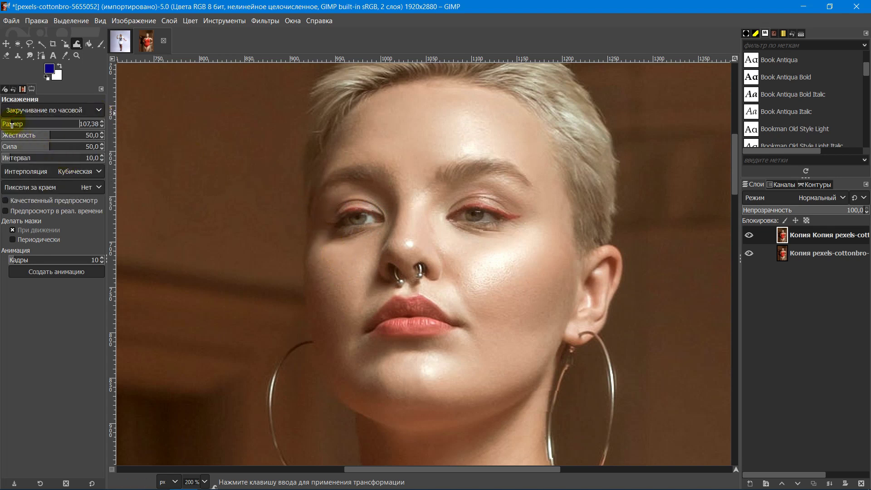
pyautogui.moveTo(310, 198)
pyautogui.mouseDown()
pyautogui.moveTo(347, 219)
pyautogui.moveTo(363, 215)
pyautogui.mouseUp()
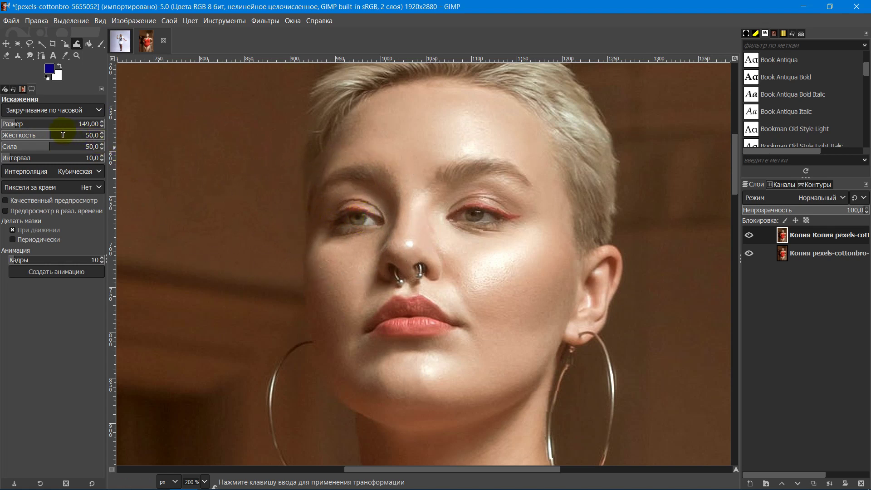
# Swirl the eye on the lit side of the face counterclockwise (Закручивание против часовой) at brush size 149.00.
pyautogui.click(75, 114)
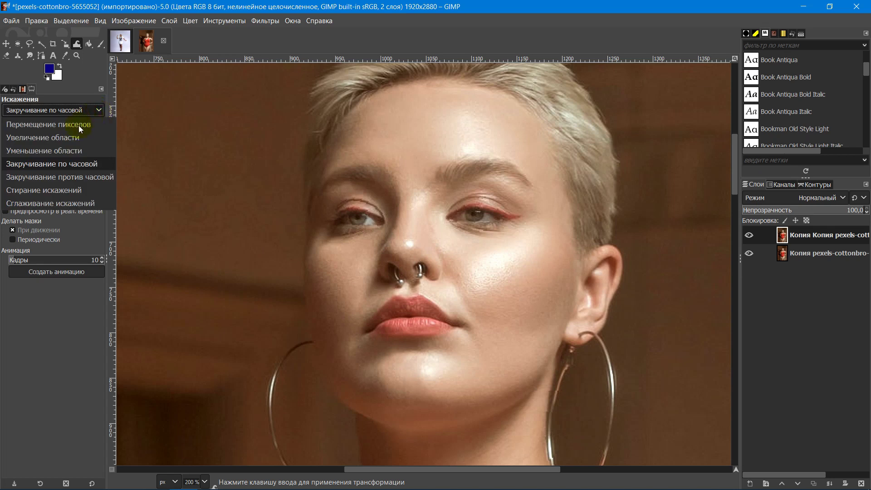
pyautogui.click(61, 179)
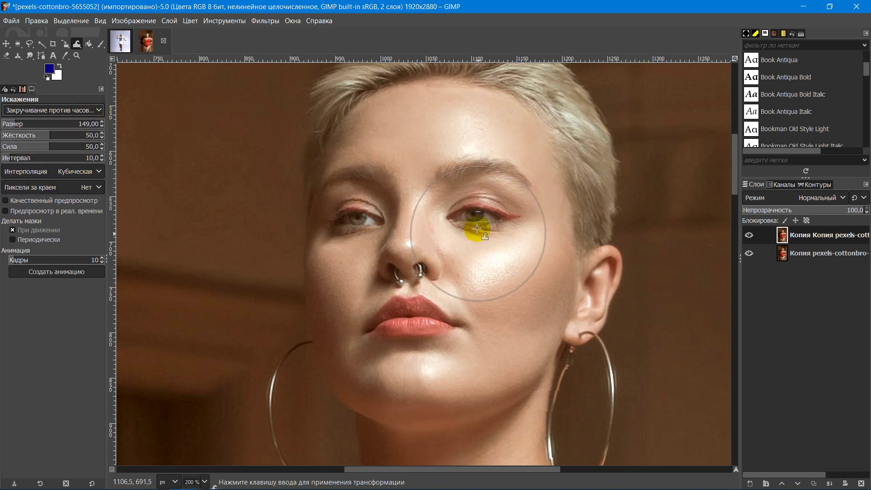
pyautogui.moveTo(475, 215); pyautogui.dragTo(479, 213)
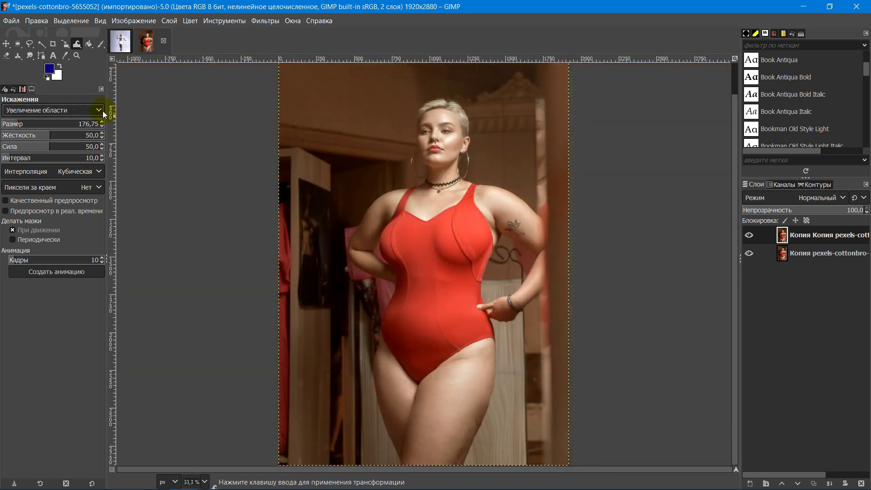
# Erase the background distortions beside the arm and thigh with the erase mode (Стирание искажений) at brush size 176.75.
pyautogui.click(101, 111)
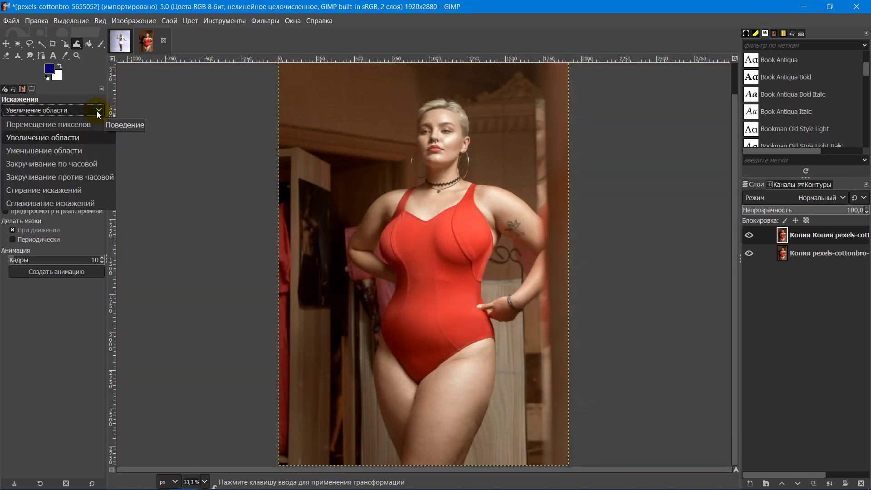
pyautogui.click(62, 193)
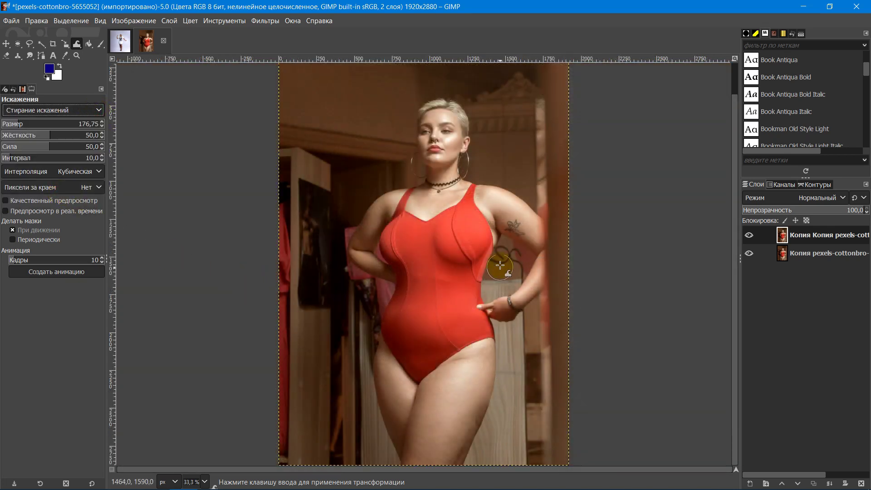
pyautogui.keyDown('ctrl'); pyautogui.scroll(2, 503, 267); pyautogui.keyUp('ctrl')
pyautogui.moveTo(491, 265)
pyautogui.mouseDown()
pyautogui.moveTo(517, 239)
pyautogui.moveTo(534, 249)
pyautogui.moveTo(487, 300)
pyautogui.moveTo(501, 245)
pyautogui.moveTo(527, 228)
pyautogui.moveTo(520, 92)
pyautogui.moveTo(511, 80)
pyautogui.moveTo(602, 149)
pyautogui.moveTo(676, 253)
pyautogui.mouseUp()
pyautogui.scroll(-5, 733, 295)
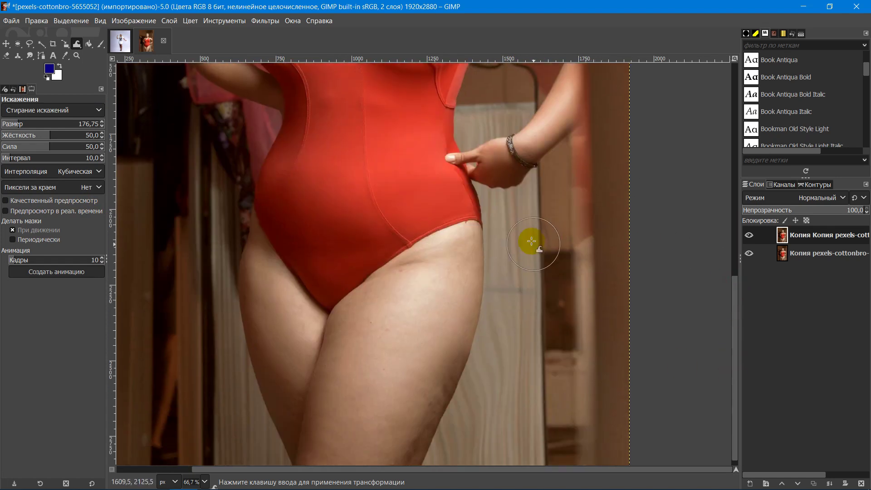
pyautogui.moveTo(497, 357)
pyautogui.mouseDown()
pyautogui.moveTo(460, 451)
pyautogui.moveTo(514, 455)
pyautogui.mouseUp()
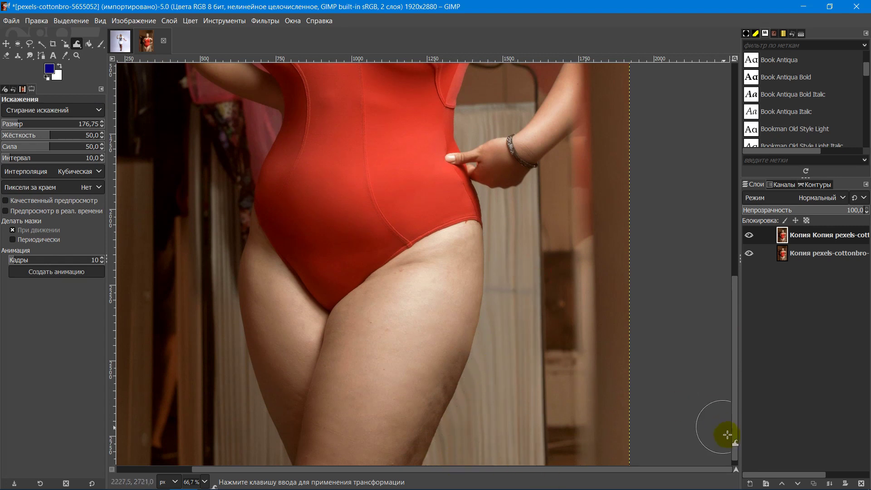
pyautogui.scroll(-1, 725, 431)
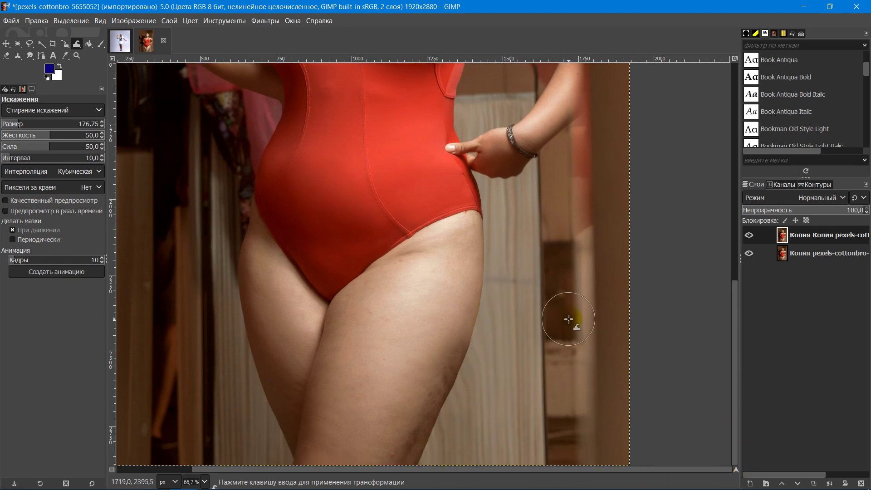
pyautogui.moveTo(568, 318)
pyautogui.mouseDown()
pyautogui.moveTo(660, 345)
pyautogui.moveTo(632, 326)
pyautogui.mouseUp()
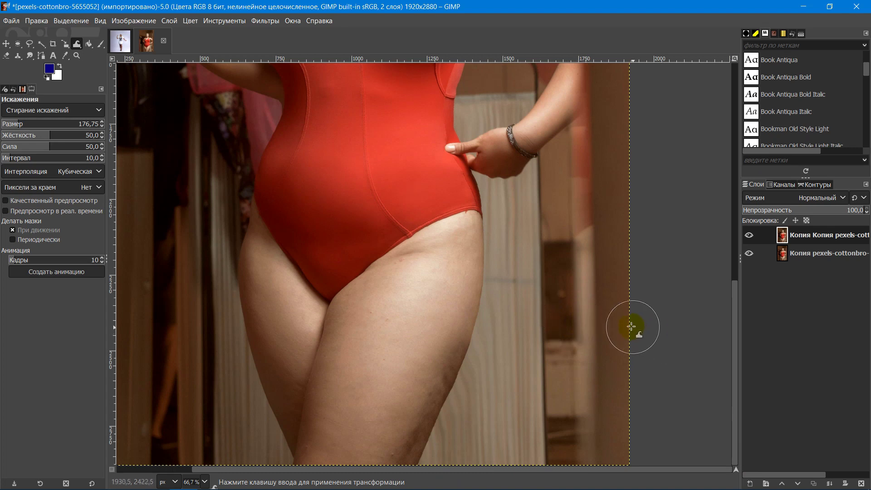
pyautogui.press('-')
pyautogui.moveTo(733, 339); pyautogui.dragTo(725, 254)
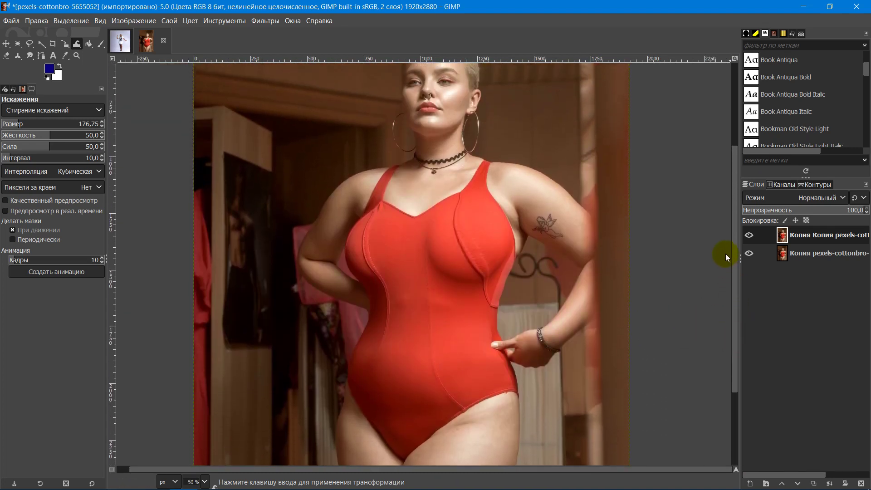
# Compare the upper layer copy with the one below and add an alpha channel to the upper copy.
pyautogui.click(749, 236)
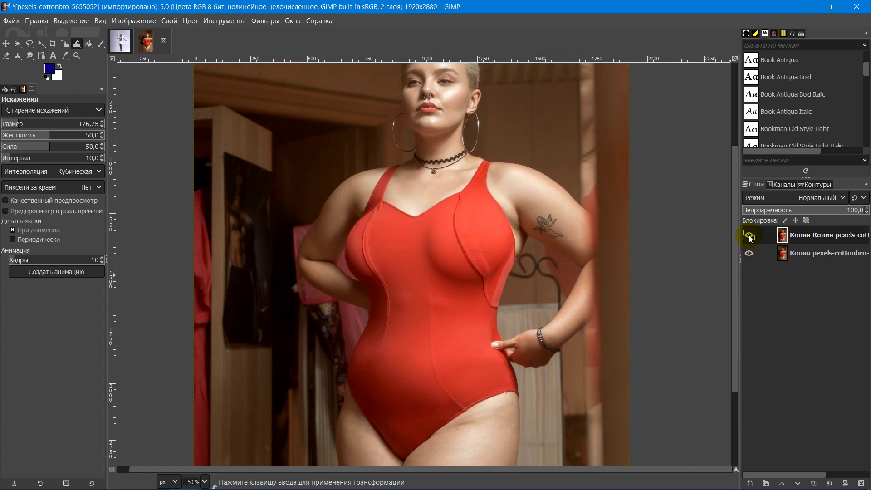
pyautogui.rightClick(794, 242)
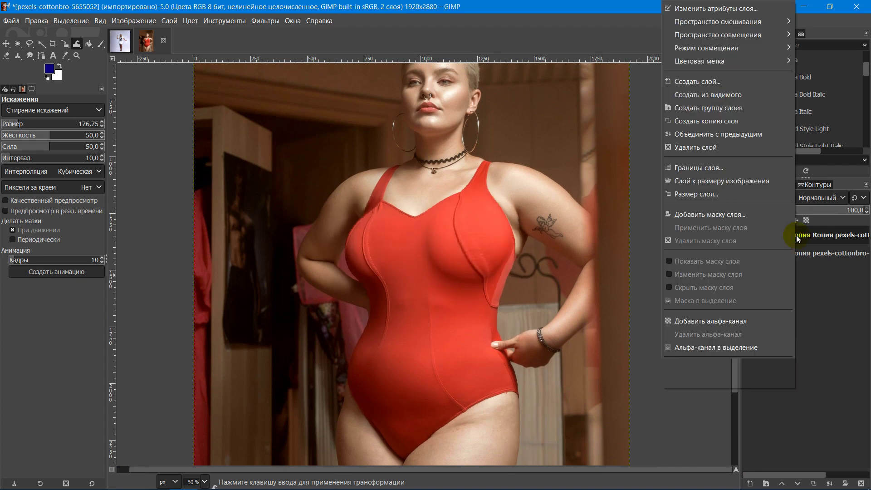
pyautogui.click(712, 323)
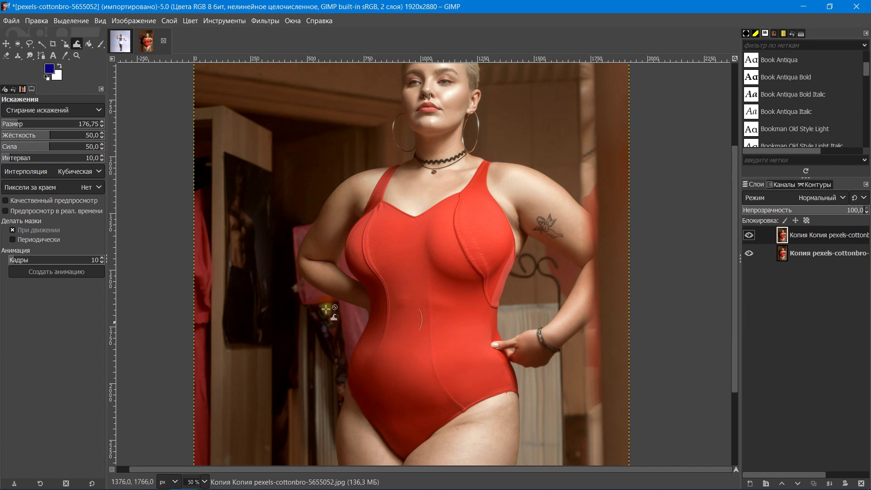
# Erase the distorted background between the torso and arm with the Eraser, using the 2. Hardness 025 brush at size 151.
pyautogui.click(6, 55)
pyautogui.click(9, 140)
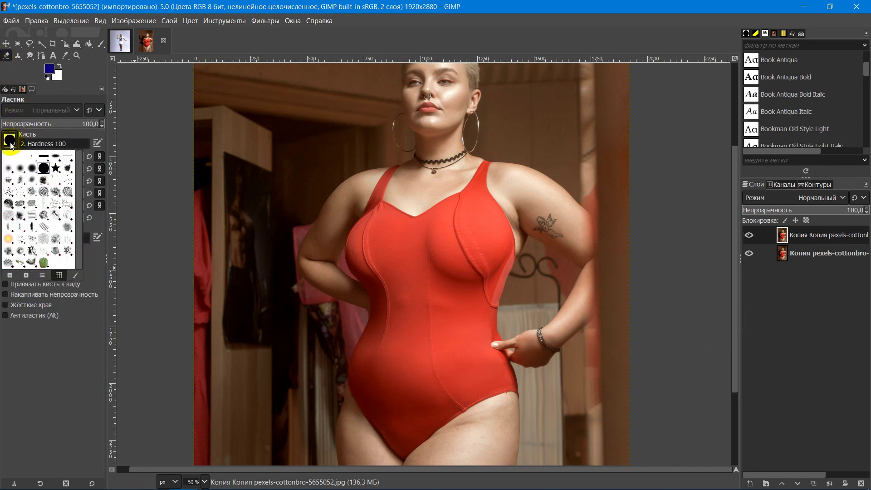
pyautogui.click(10, 165)
pyautogui.click(36, 155)
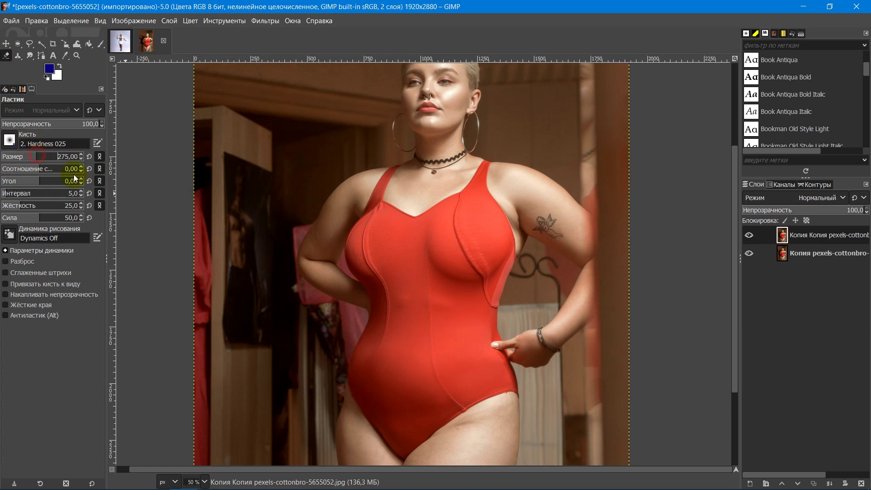
pyautogui.click(26, 155)
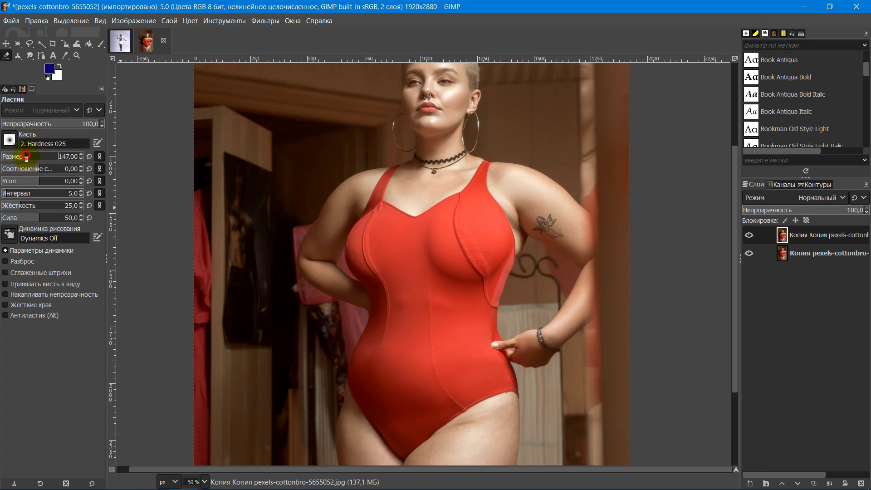
pyautogui.scroll(2, 626, 313)
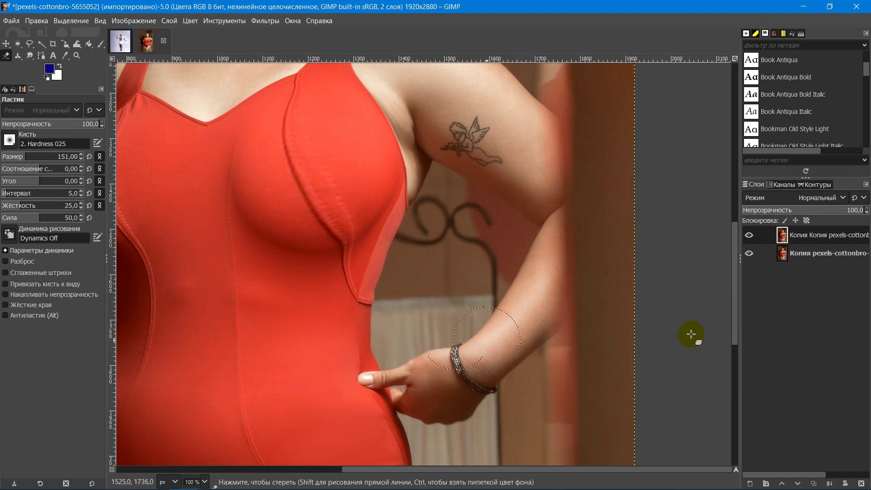
pyautogui.scroll(-5, 736, 342)
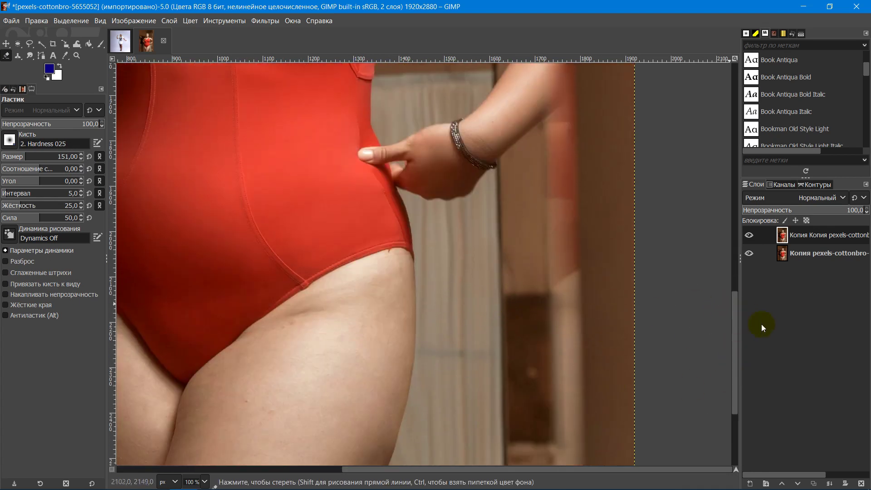
# Try to erase the background along the outer edge of the thigh and undo the stroke.
pyautogui.moveTo(734, 351); pyautogui.dragTo(734, 402)
pyautogui.moveTo(391, 344); pyautogui.dragTo(395, 359)
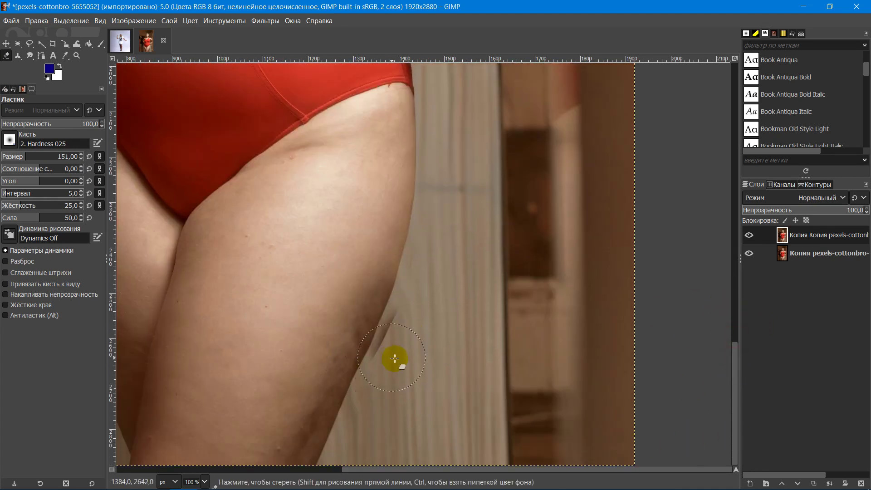
pyautogui.hotkey('ctrl', 'z')
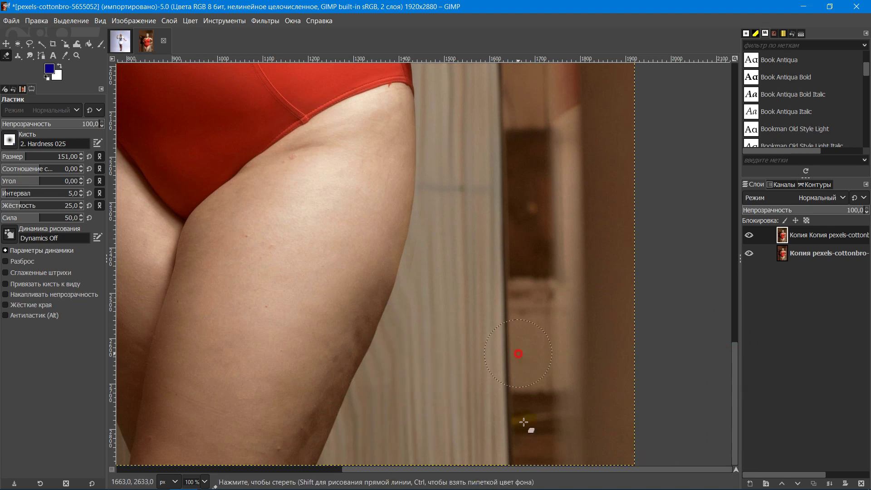
# Hide and reshow the lower layer copy to check which background areas of the upper layer are erased.
pyautogui.scroll(3, 736, 378)
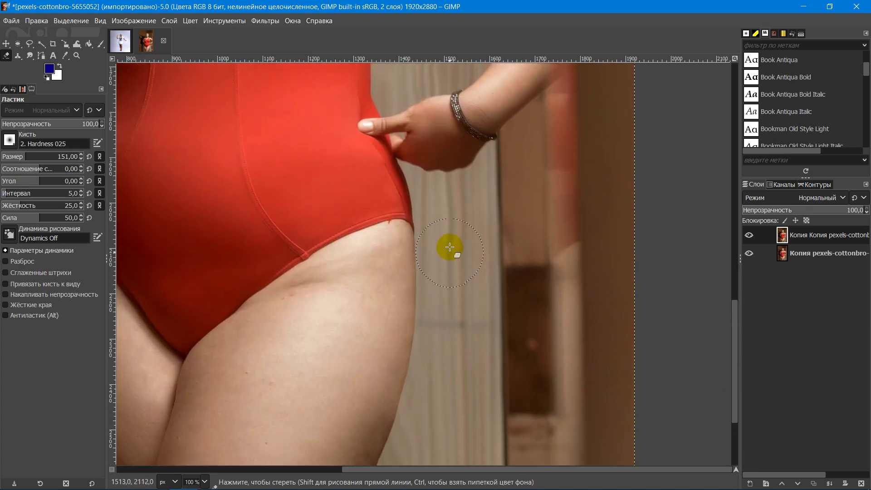
pyautogui.scroll(5, 735, 305)
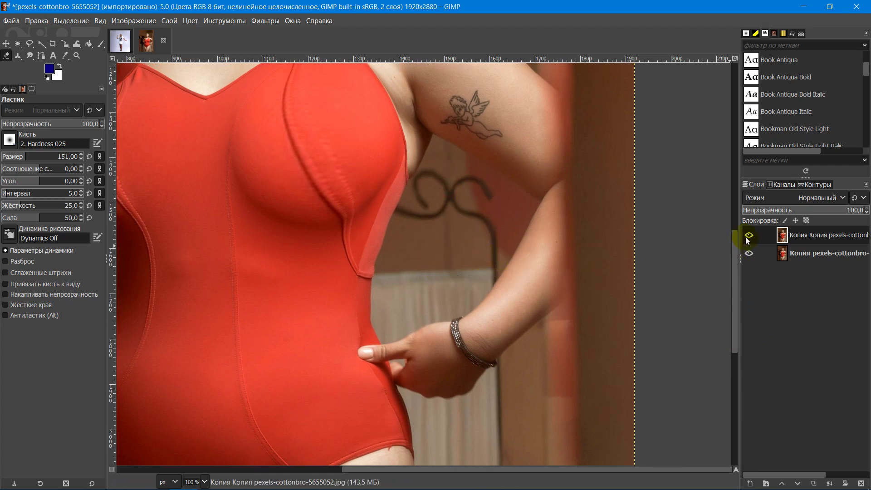
pyautogui.click(749, 254)
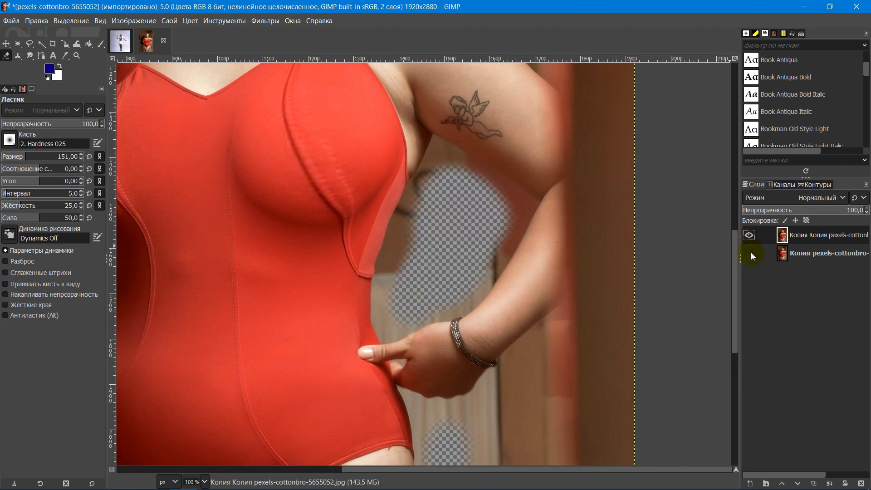
pyautogui.click(749, 253)
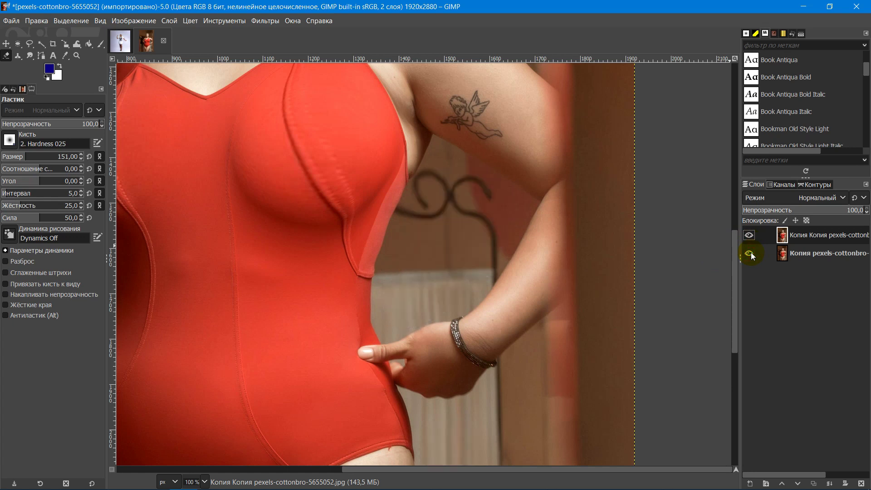
pyautogui.click(750, 254)
pyautogui.click(749, 254)
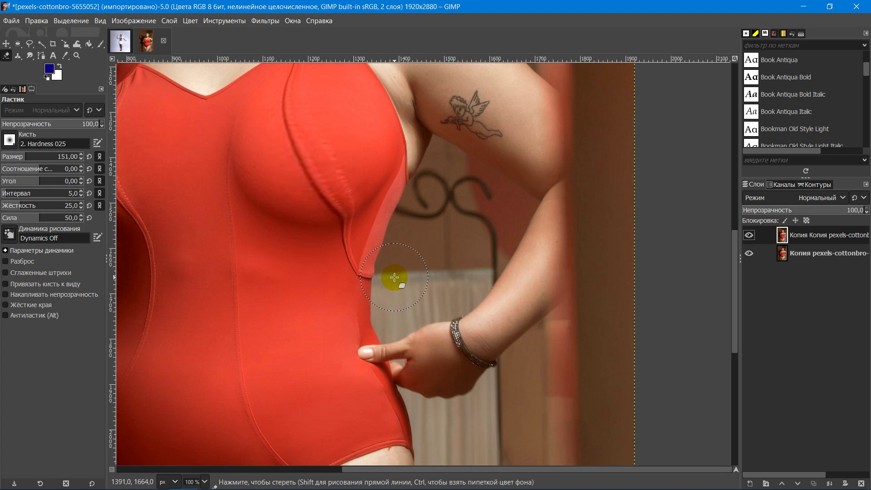
# Erase the swimsuit's outer edge below the armpit with the 2. Hardness 100 brush at sizes 51 and 90.
pyautogui.click(9, 140)
pyautogui.click(39, 165)
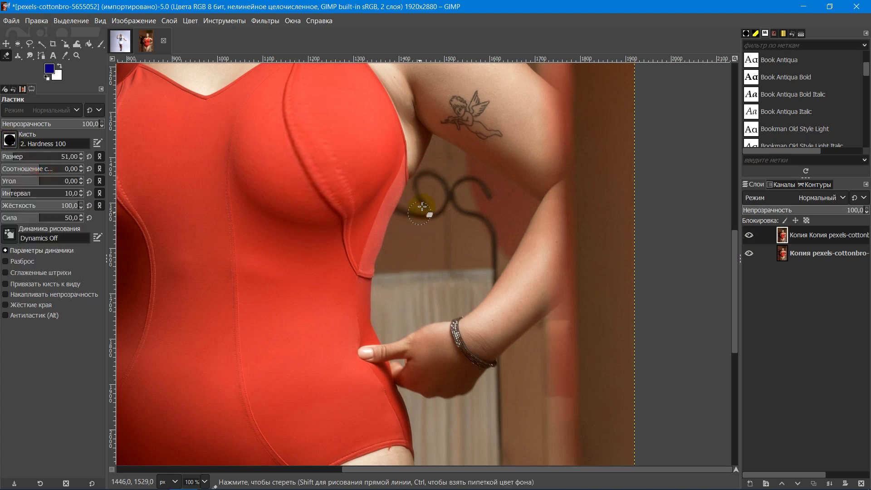
pyautogui.moveTo(408, 209); pyautogui.dragTo(391, 264)
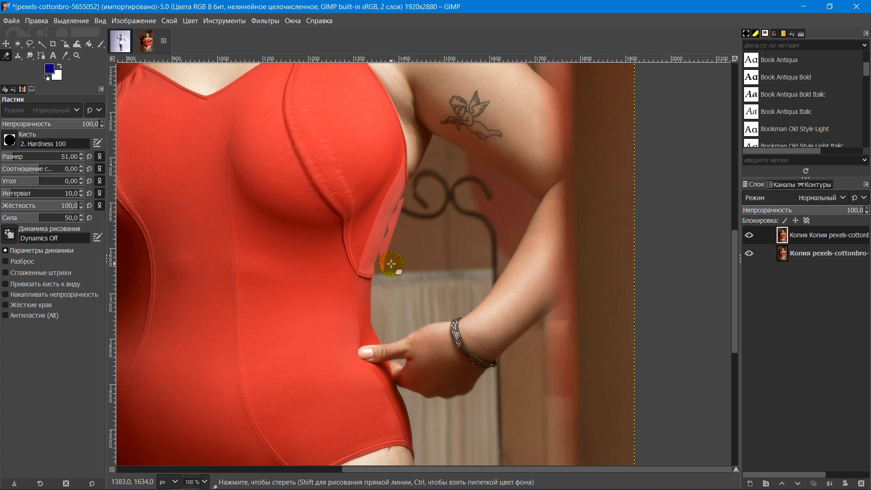
pyautogui.scroll(2, 412, 262)
pyautogui.click(19, 155)
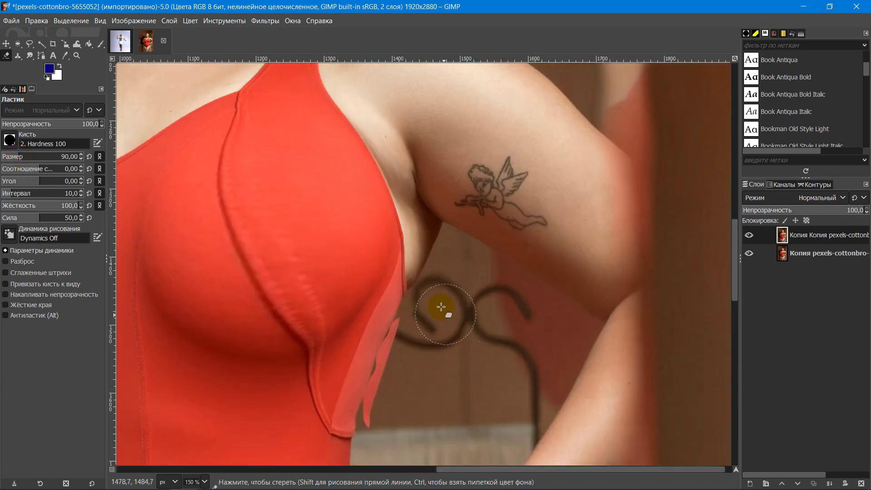
pyautogui.moveTo(430, 314)
pyautogui.mouseDown()
pyautogui.moveTo(412, 330)
pyautogui.moveTo(389, 412)
pyautogui.mouseUp()
# Erase the red remnants along the waist above the hand and reduce the eraser size to 40.
pyautogui.moveTo(732, 294); pyautogui.dragTo(679, 342)
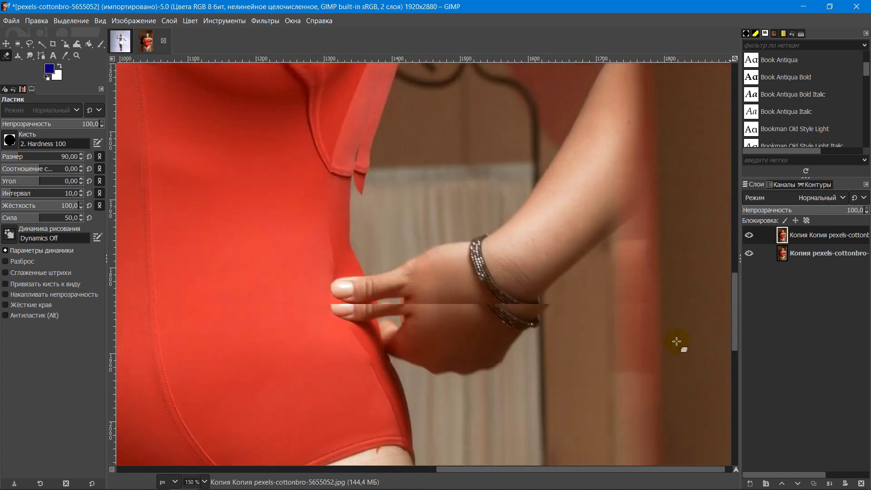
pyautogui.moveTo(404, 156)
pyautogui.mouseDown()
pyautogui.moveTo(385, 171)
pyautogui.moveTo(375, 206)
pyautogui.moveTo(381, 225)
pyautogui.mouseUp()
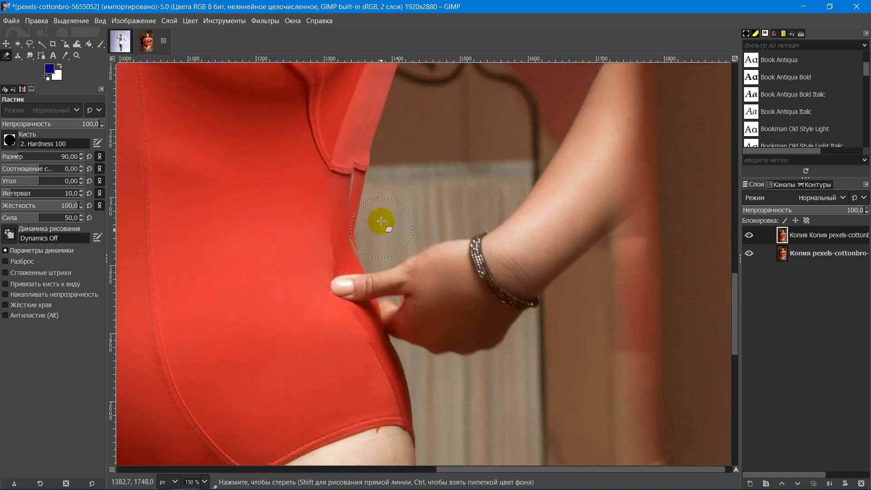
pyautogui.moveTo(381, 184)
pyautogui.mouseDown()
pyautogui.moveTo(382, 240)
pyautogui.moveTo(340, 252)
pyautogui.moveTo(369, 251)
pyautogui.moveTo(376, 222)
pyautogui.mouseUp()
pyautogui.click(12, 155)
pyautogui.scroll(6, 732, 281)
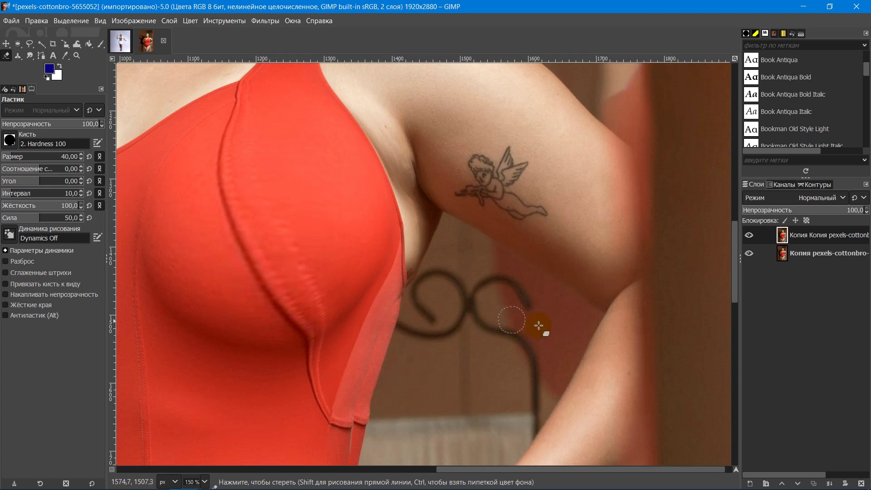
# Select the lower layer copy and set up the Clone tool (Штамп) with the 2. Hardness 025 brush at size 156.
pyautogui.click(805, 253)
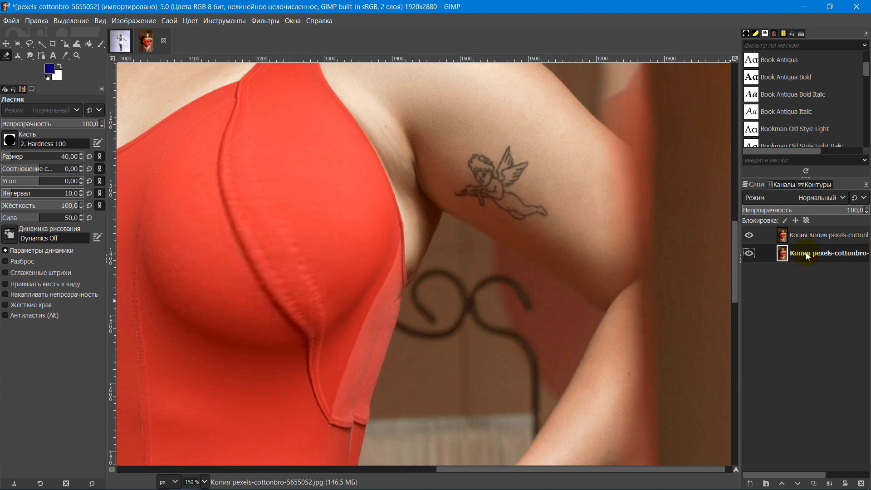
pyautogui.click(236, 21)
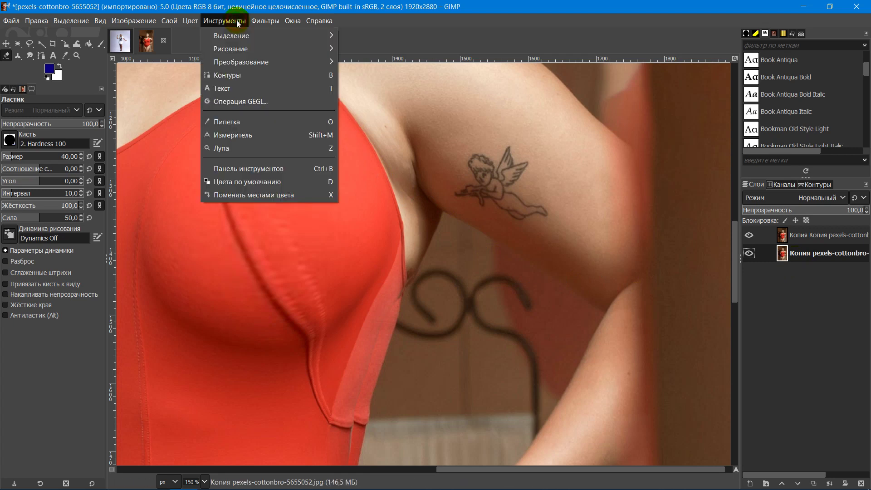
pyautogui.moveTo(237, 47)
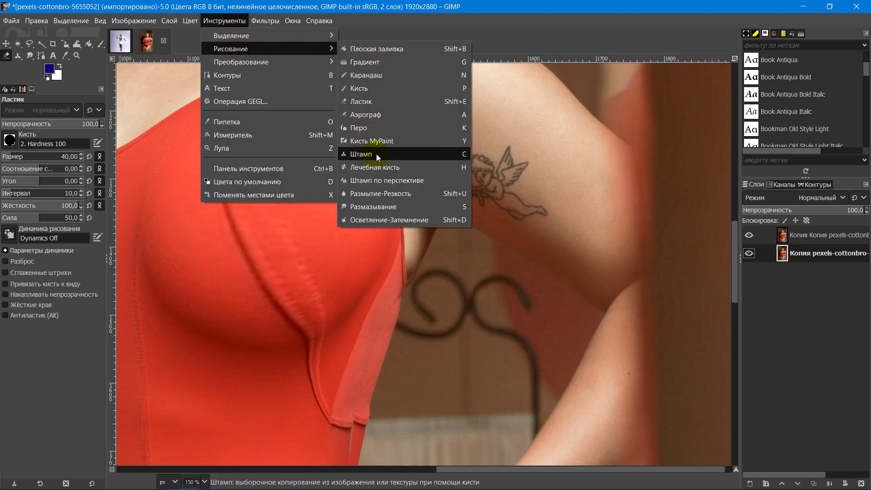
pyautogui.click(358, 156)
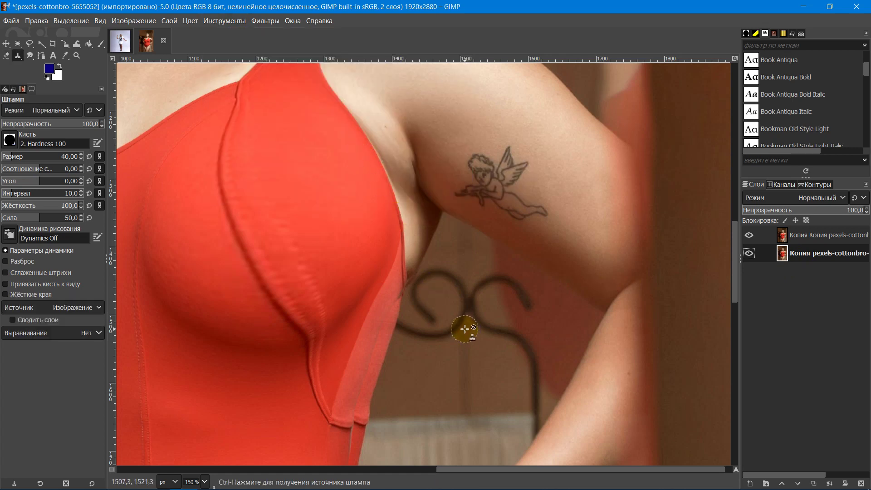
pyautogui.click(9, 140)
pyautogui.click(13, 170)
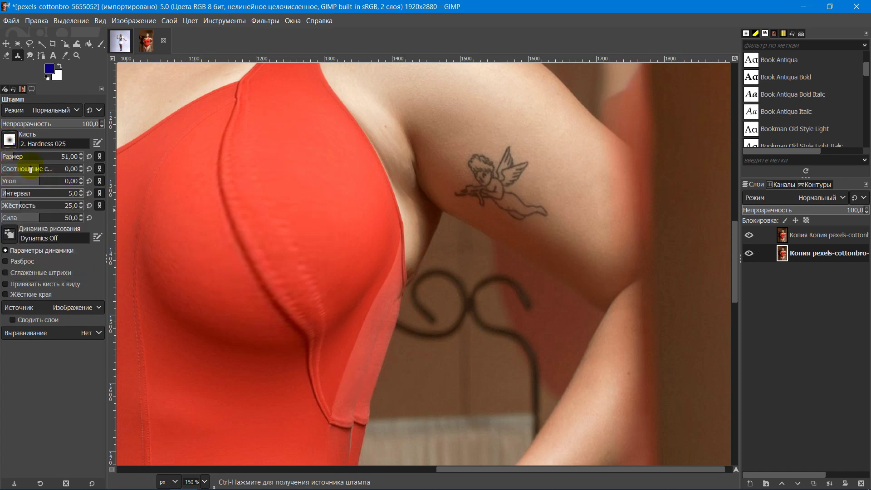
pyautogui.click(26, 155)
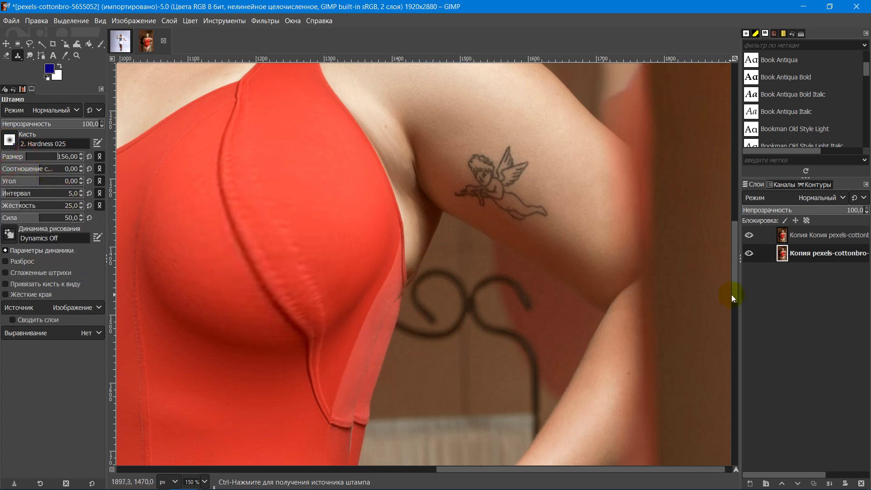
# Clone the brown wall over the red swimsuit edge beside the waist with brush size 57.
pyautogui.moveTo(735, 295); pyautogui.dragTo(691, 321)
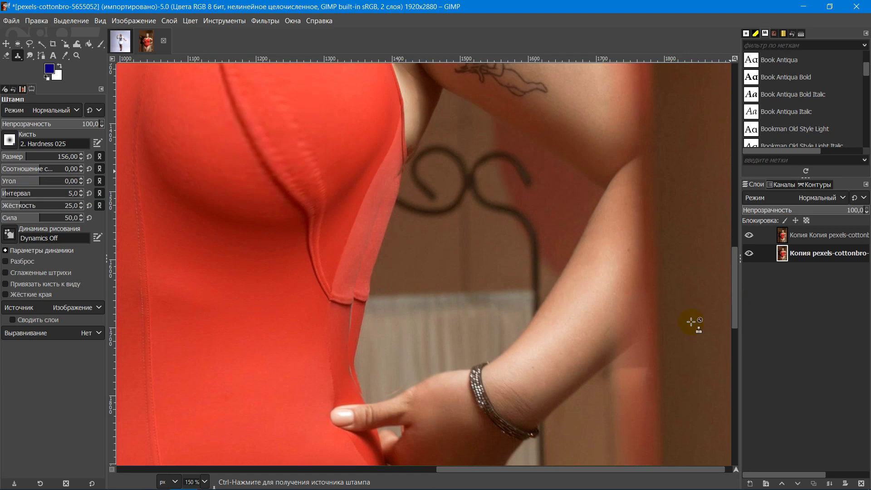
pyautogui.click(14, 157)
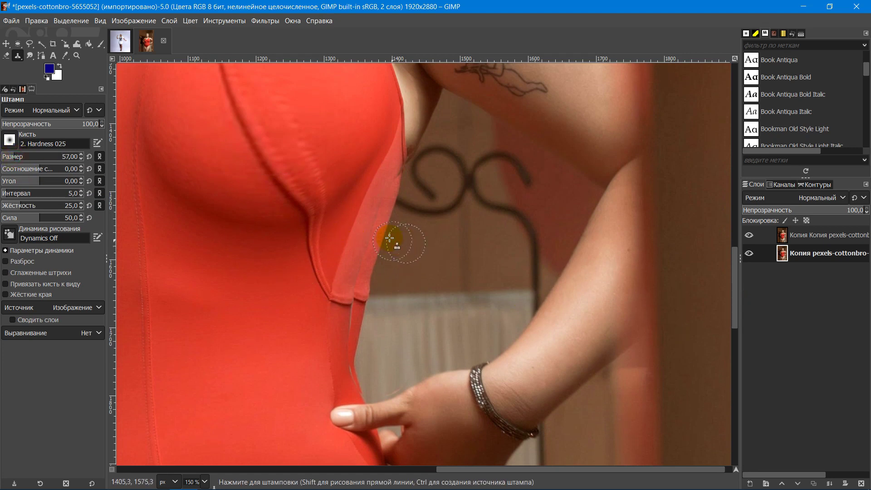
pyautogui.moveTo(389, 237)
pyautogui.mouseDown()
pyautogui.moveTo(369, 252)
pyautogui.moveTo(376, 222)
pyautogui.moveTo(382, 247)
pyautogui.moveTo(373, 270)
pyautogui.mouseUp()
# Clone the curtain and wall over the red remnants from above the hand up the side with brush size 73.
pyautogui.click(17, 157)
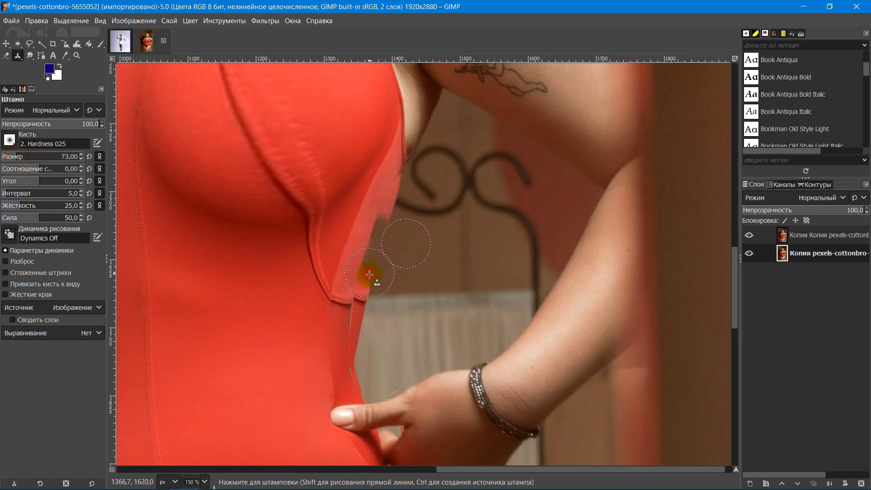
pyautogui.keyDown('ctrl'); pyautogui.click(389, 356); pyautogui.keyUp('ctrl')
pyautogui.moveTo(363, 356)
pyautogui.mouseDown()
pyautogui.moveTo(352, 375)
pyautogui.moveTo(363, 373)
pyautogui.moveTo(367, 386)
pyautogui.moveTo(353, 334)
pyautogui.moveTo(362, 255)
pyautogui.moveTo(360, 277)
pyautogui.moveTo(369, 278)
pyautogui.moveTo(398, 238)
pyautogui.moveTo(389, 227)
pyautogui.mouseUp()
pyautogui.keyDown('ctrl'); pyautogui.click(396, 260); pyautogui.keyUp('ctrl')
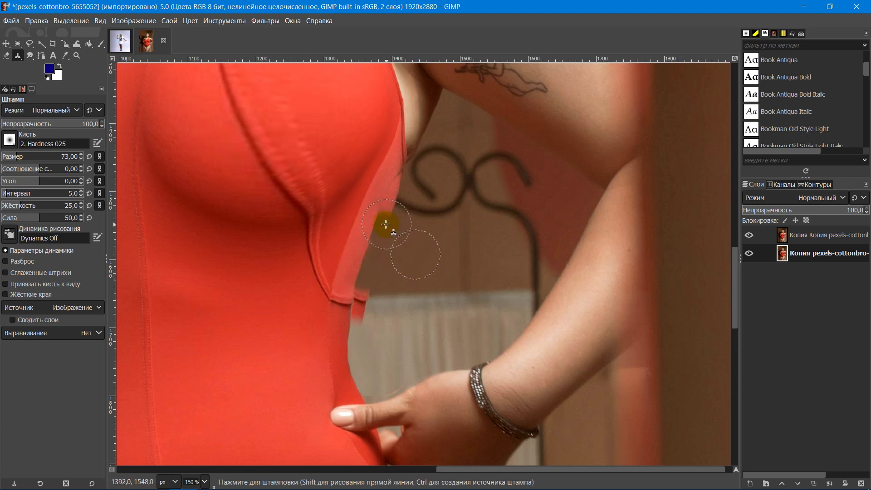
# Clone the brown wall over the red remnants beside the wrought-iron scroll with brush size 45.
pyautogui.scroll(2, 385, 227)
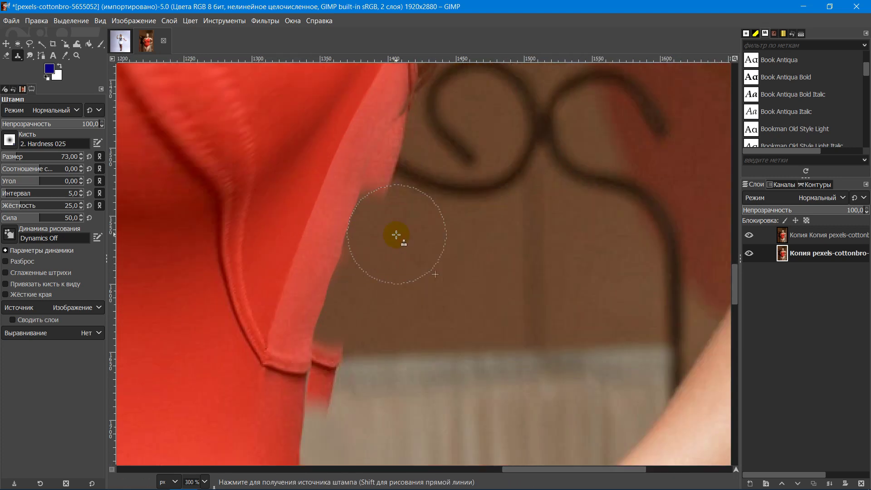
pyautogui.click(12, 158)
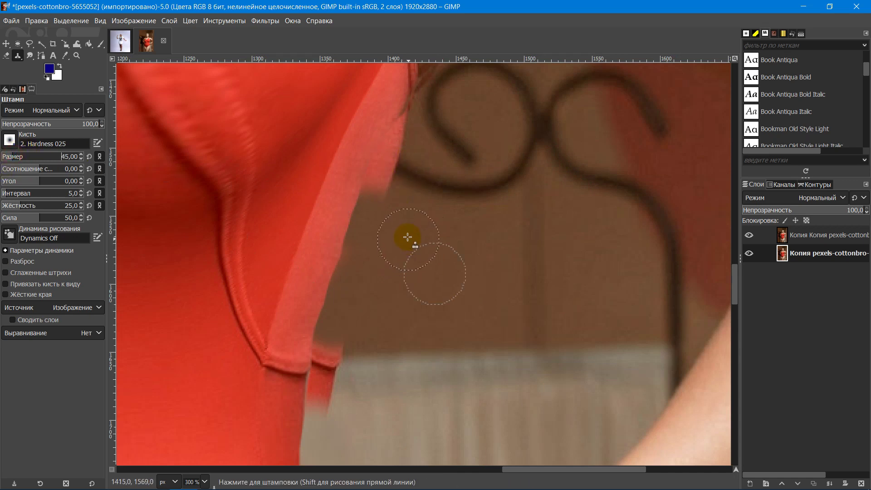
pyautogui.keyDown('ctrl'); pyautogui.click(409, 223); pyautogui.keyUp('ctrl')
pyautogui.keyDown('ctrl'); pyautogui.click(409, 223); pyautogui.keyUp('ctrl')
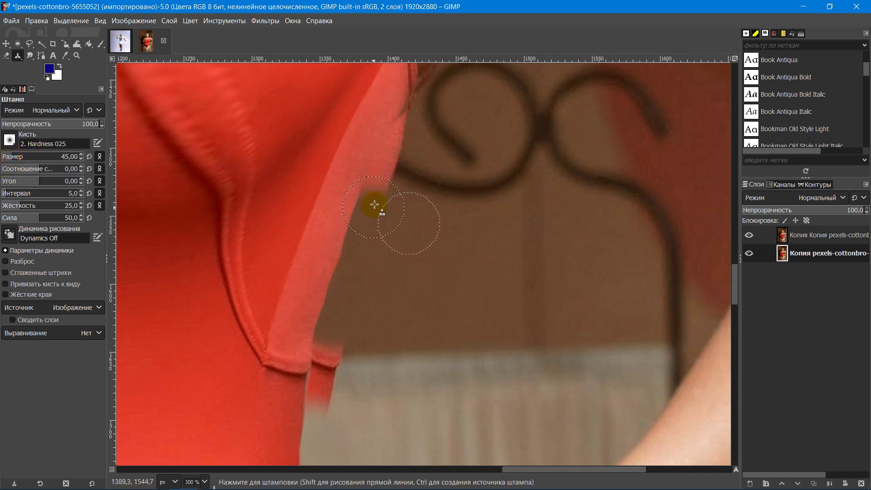
pyautogui.moveTo(375, 205)
pyautogui.mouseDown()
pyautogui.moveTo(369, 197)
pyautogui.moveTo(399, 169)
pyautogui.moveTo(402, 122)
pyautogui.moveTo(394, 121)
pyautogui.moveTo(380, 208)
pyautogui.mouseUp()
pyautogui.click(380, 194)
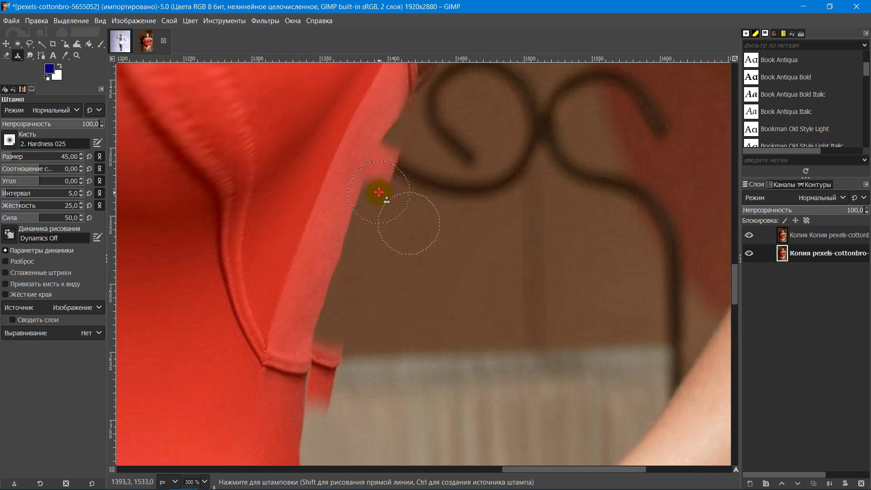
pyautogui.click(377, 192)
# Clone the wall and curtain over the leftover red seam end beside the waist.
pyautogui.keyDown('ctrl'); pyautogui.click(371, 321); pyautogui.keyUp('ctrl')
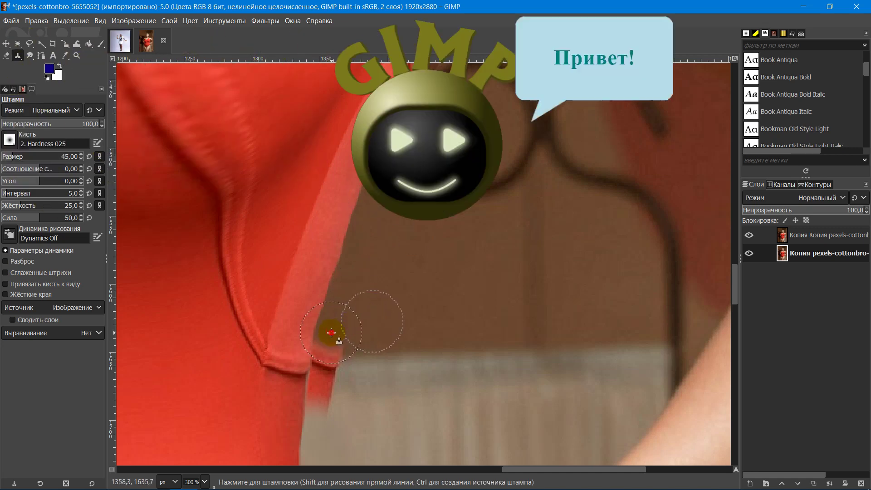
pyautogui.moveTo(356, 412)
pyautogui.mouseDown()
pyautogui.moveTo(312, 401)
pyautogui.moveTo(327, 413)
pyautogui.mouseUp()
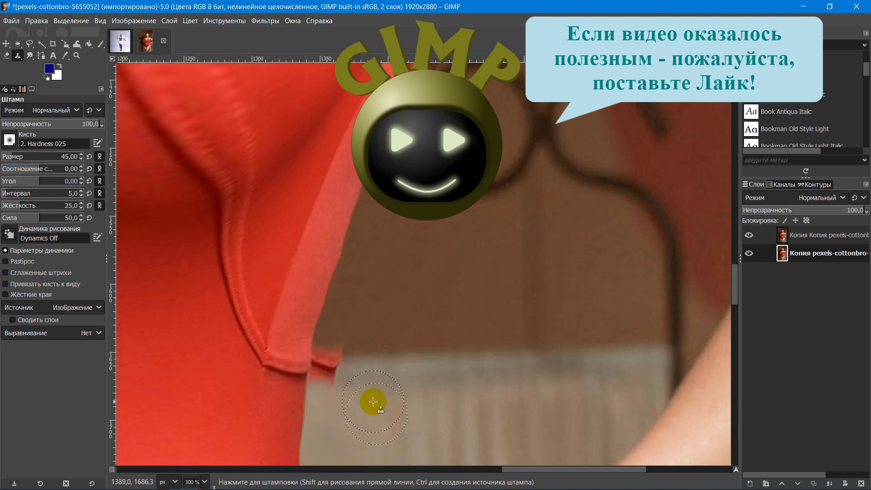
pyautogui.scroll(-2, 454, 317)
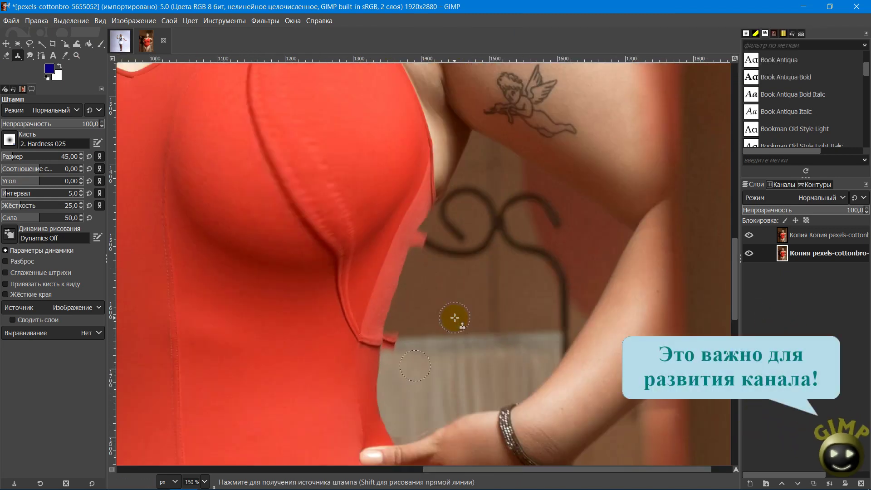
# Extend the wrought-iron curve to the swimsuit's edge by cloning its lower arc over the red remnant.
pyautogui.scroll(2, 443, 283)
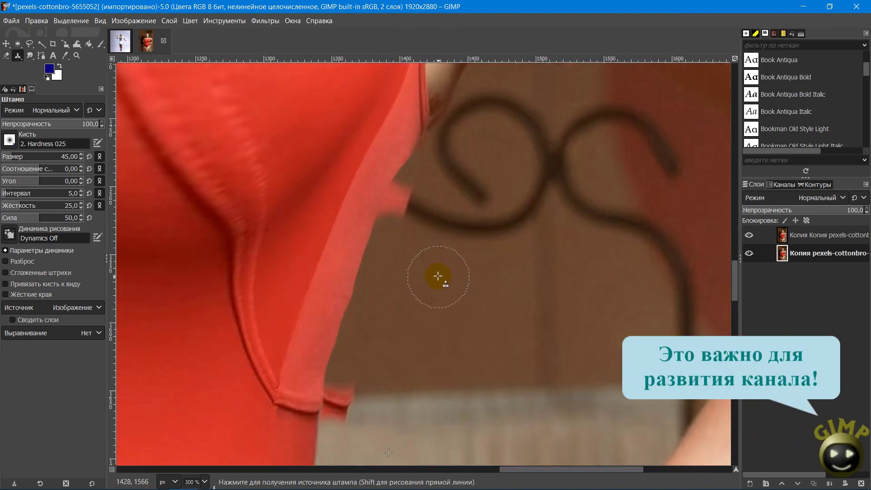
pyautogui.keyDown('ctrl'); pyautogui.click(436, 215); pyautogui.keyUp('ctrl')
pyautogui.click(401, 202)
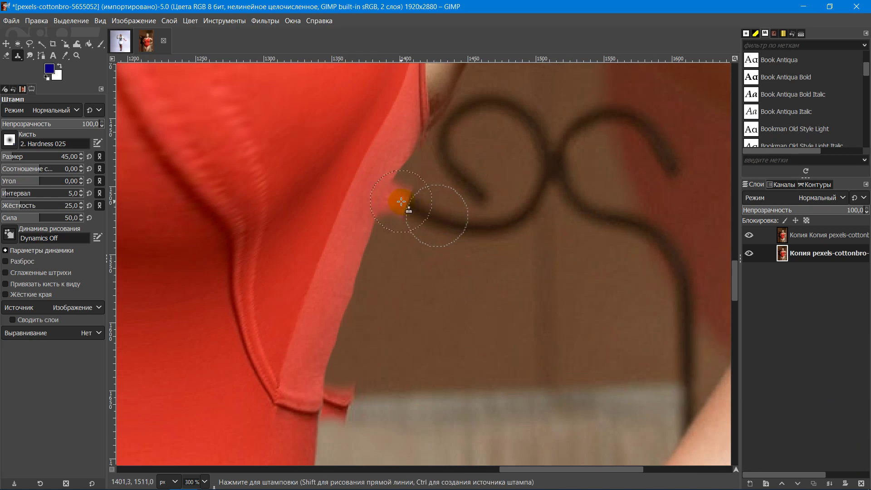
pyautogui.click(399, 201)
pyautogui.click(399, 200)
pyautogui.moveTo(406, 205); pyautogui.dragTo(377, 186)
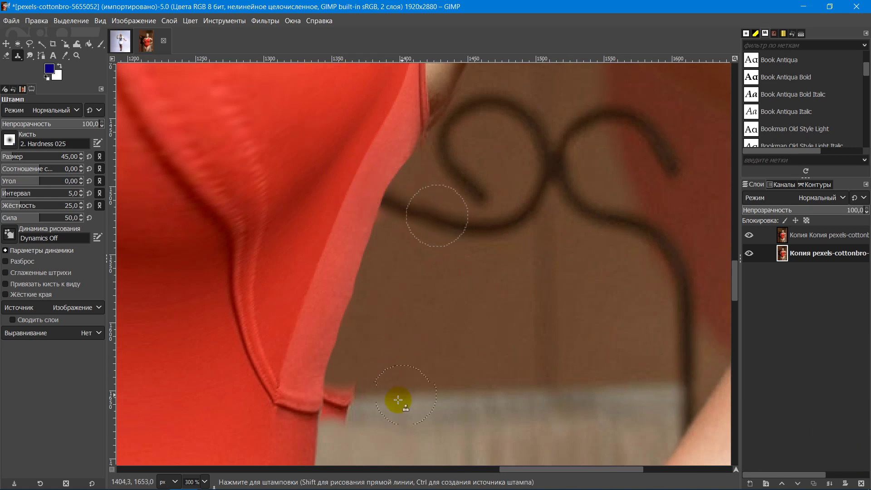
# Clone the curtain's upper edge over the last red seam remnant at the waist with brush size 79.
pyautogui.click(18, 157)
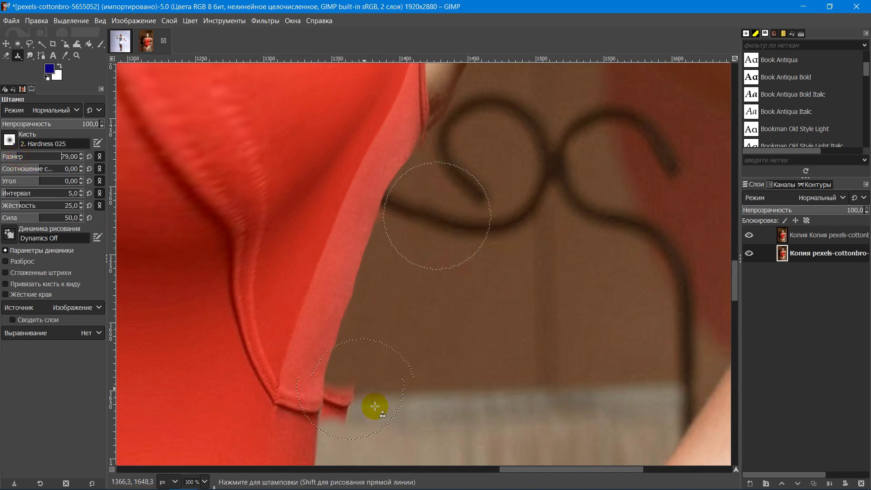
pyautogui.moveTo(403, 406)
pyautogui.mouseDown()
pyautogui.moveTo(324, 404)
pyautogui.moveTo(482, 380)
pyautogui.mouseUp()
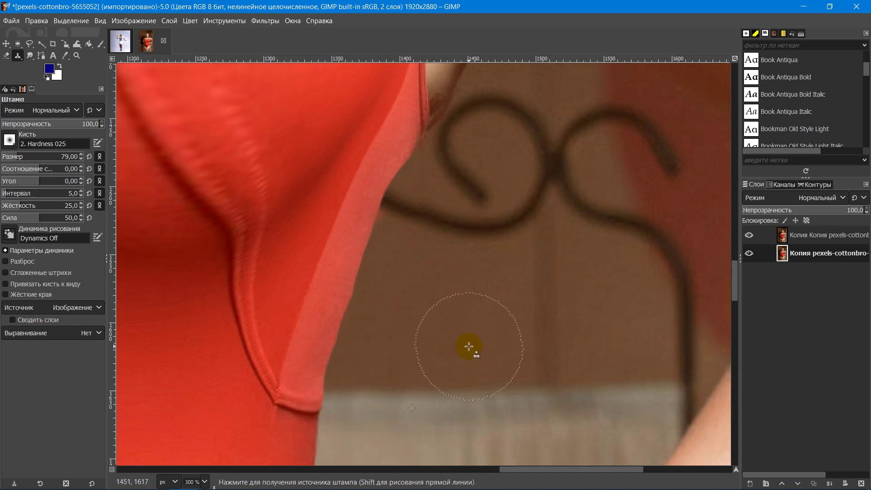
pyautogui.scroll(-4, 482, 380)
pyautogui.scroll(-1, 471, 366)
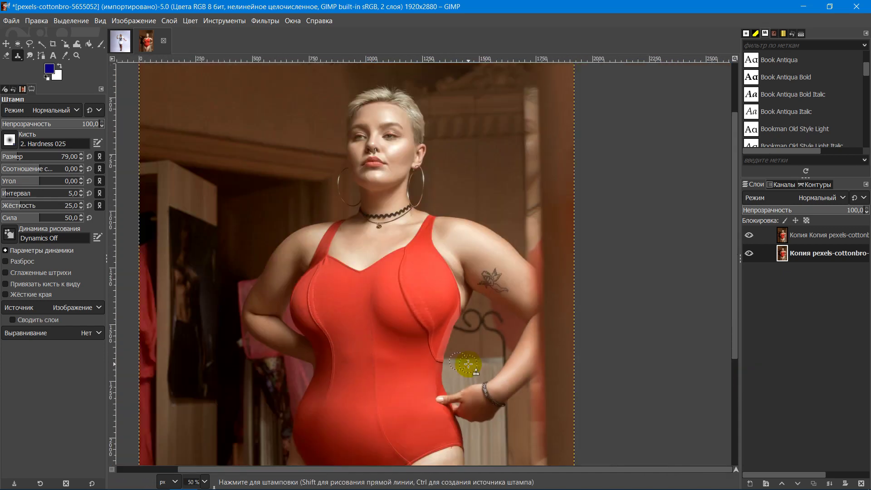